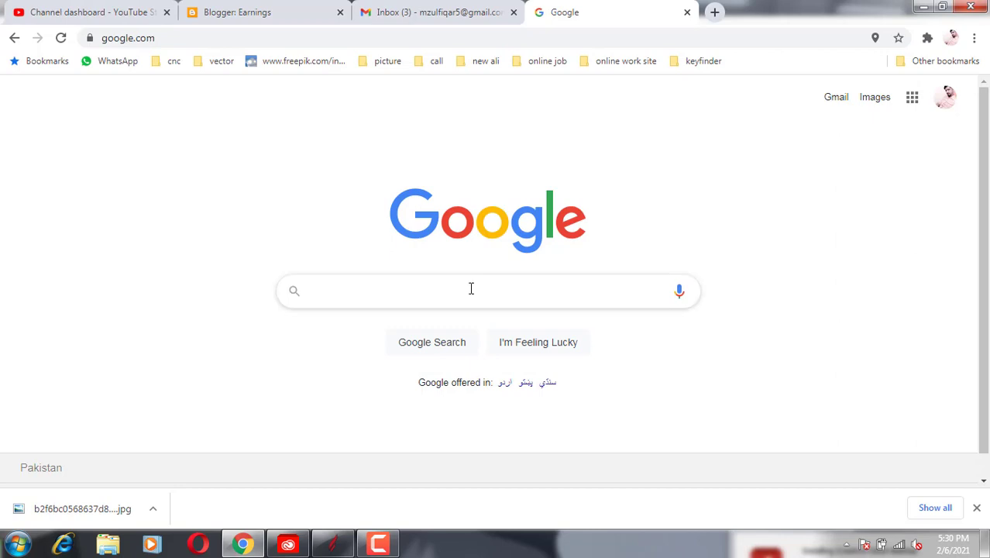
- Search Google for "bitmap carving" and show the image results
left_click(471, 288)
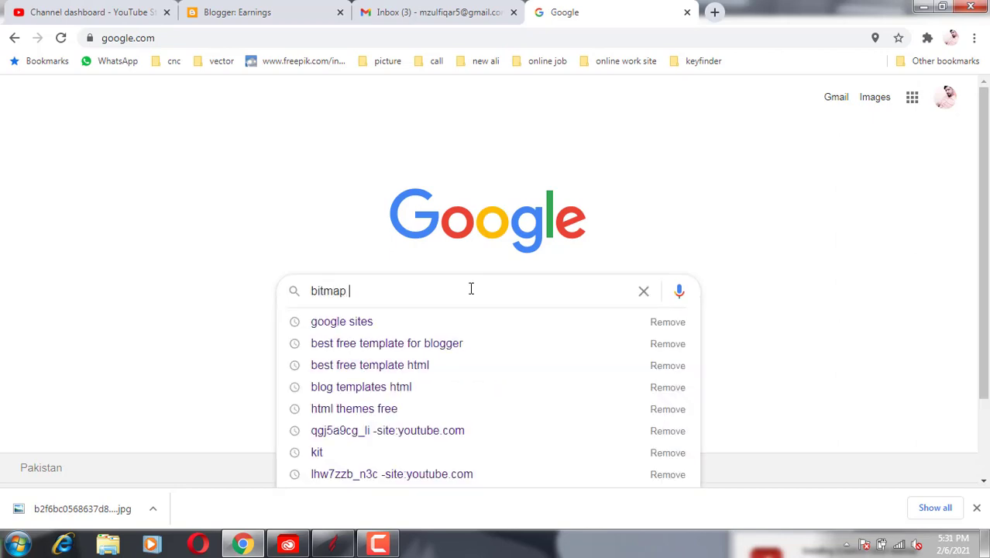
type("bitmap carving")
key("Return")
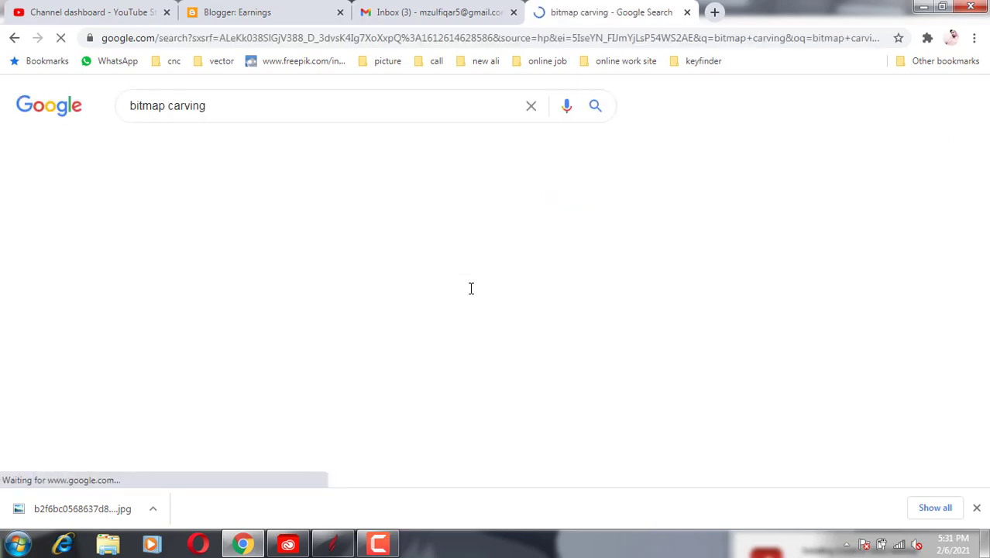
left_click(203, 149)
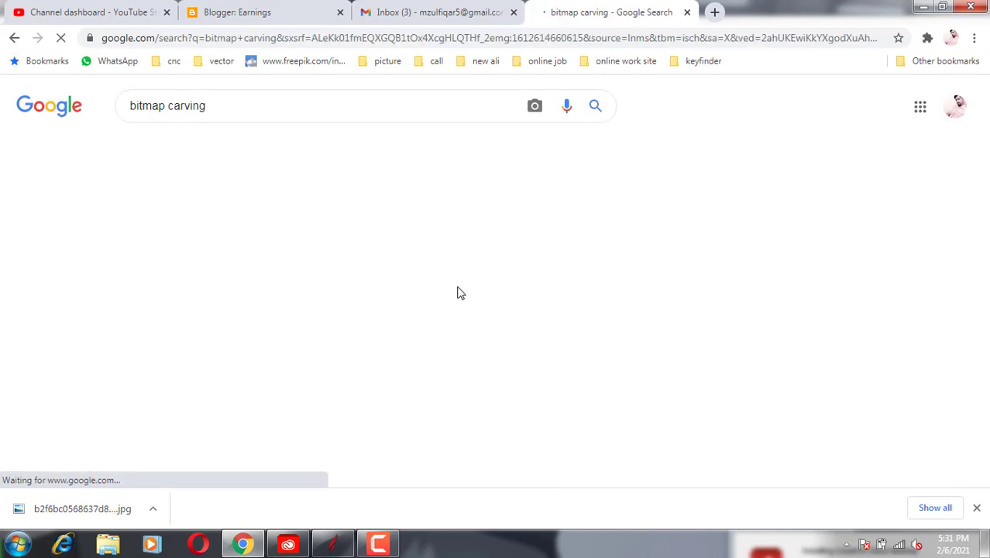
- Save the arched floral scroll "3D Routing BMP File" grayscale image from the results to the Desktop as a JPEG
scroll(985, 147, "down", 1)
scroll(985, 148, "down", 2)
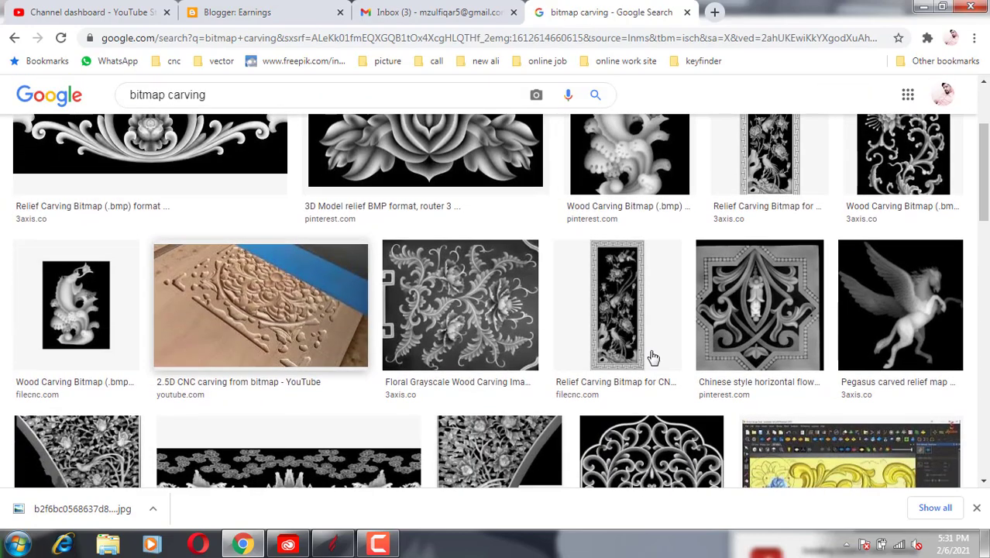
left_click_drag(982, 205, 984, 250)
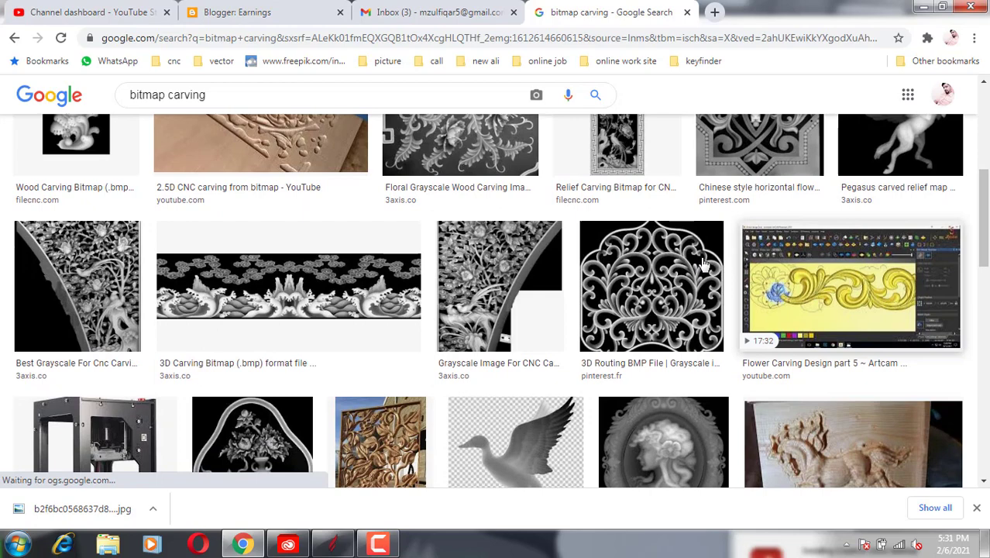
left_click(672, 286)
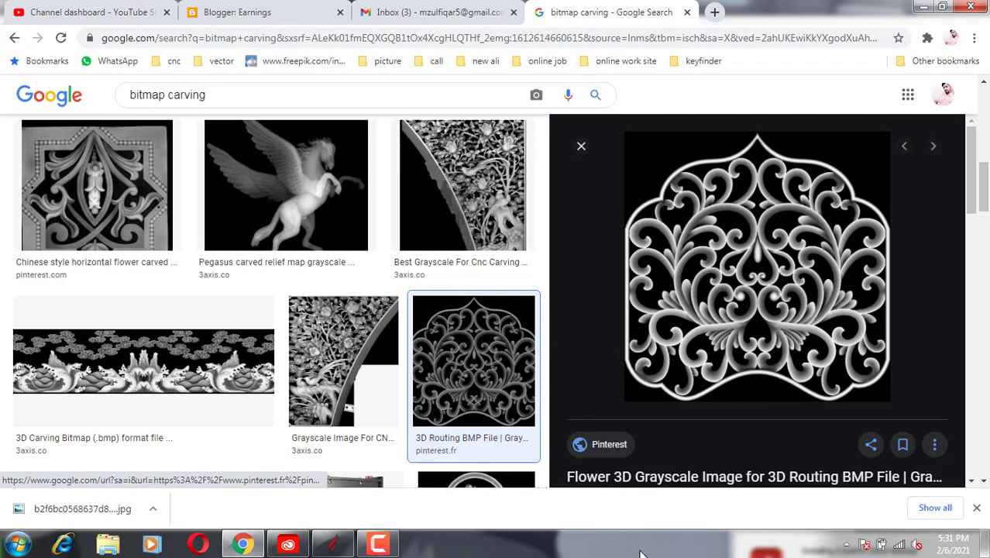
right_click(710, 230)
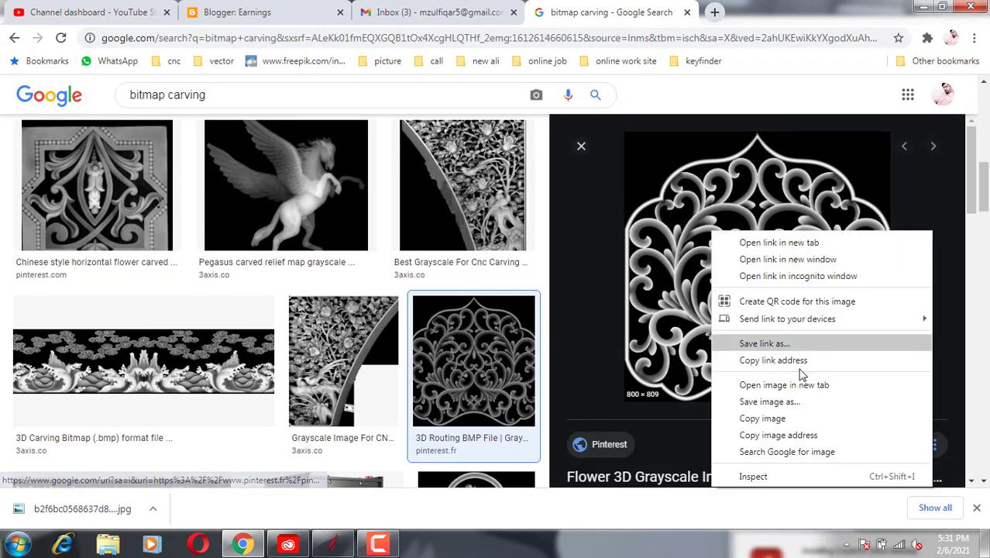
left_click(771, 402)
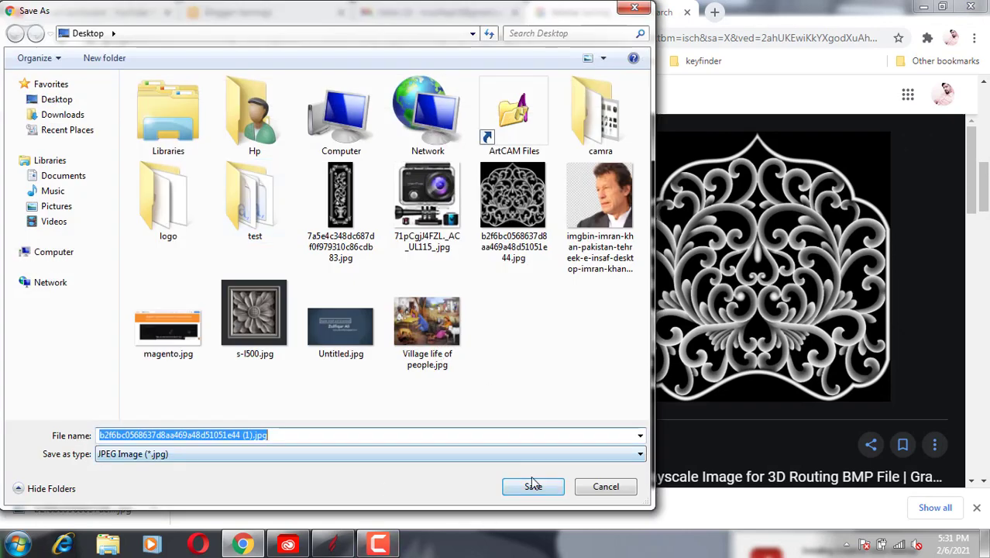
left_click(542, 494)
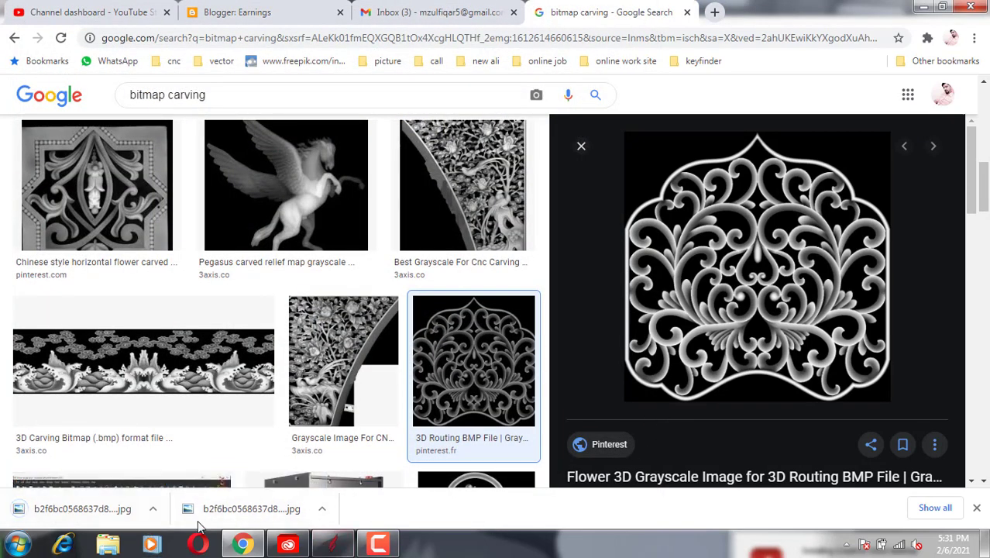
- Switch to Aspire and create a new single-sided job, 1200 x 1200 mm and 18 mm thick
left_click(333, 543)
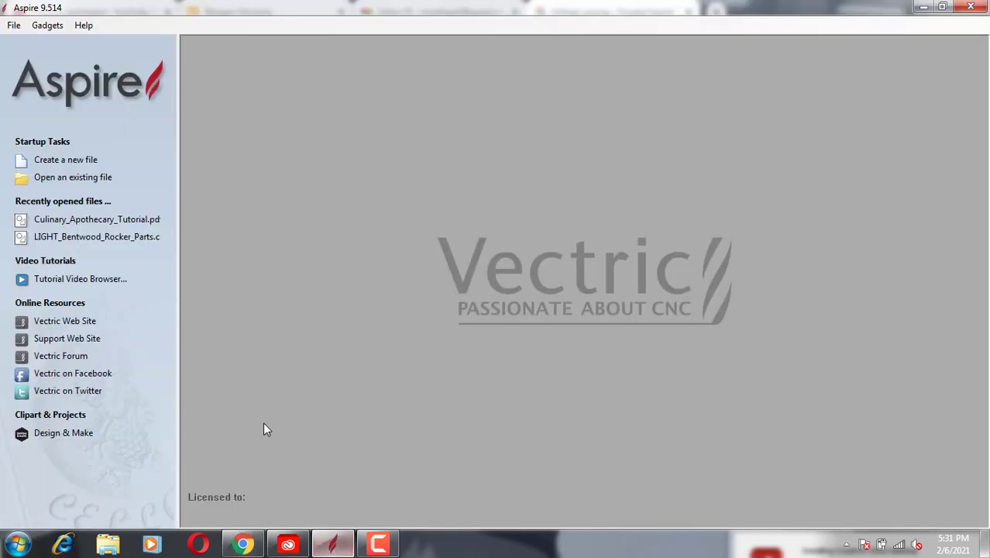
left_click(68, 161)
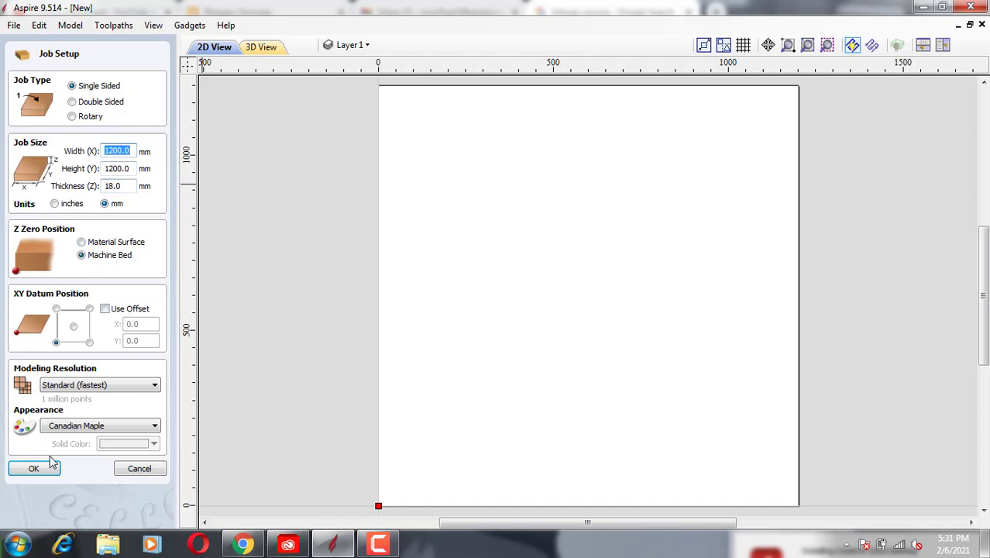
left_click(27, 468)
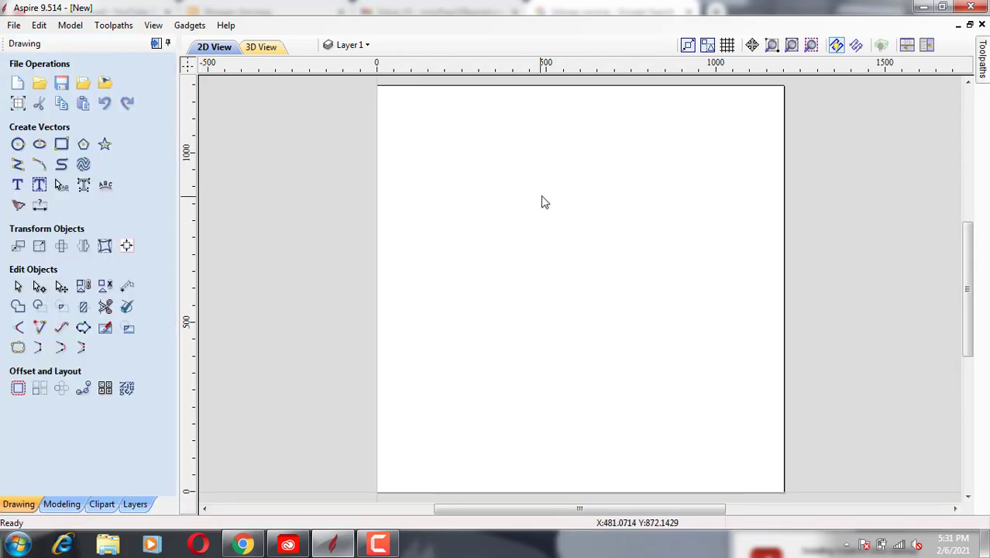
- Import the bitmap "b2f6bc0568637d8aa469a48d51051e44 (1).jpg" from the Desktop into the job
left_click(105, 85)
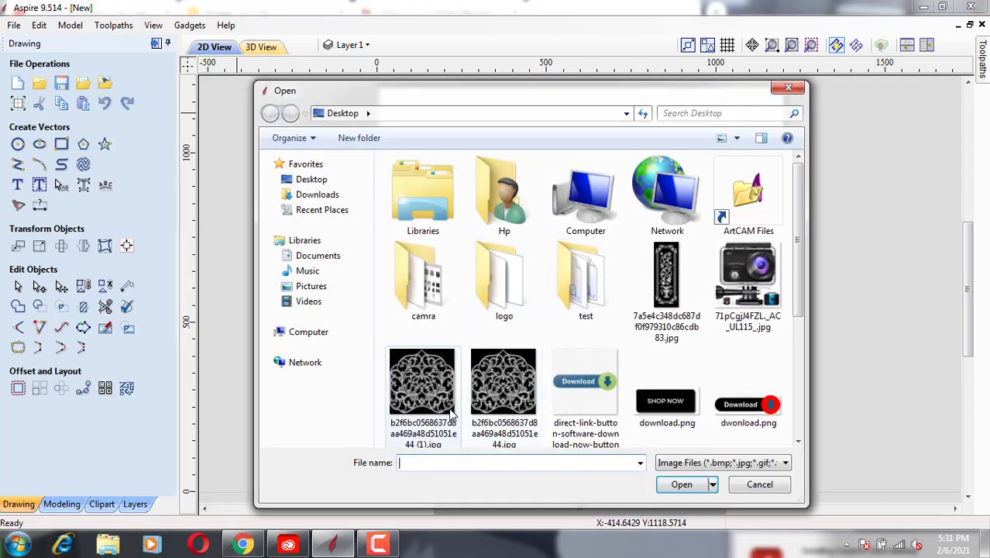
left_click(451, 397)
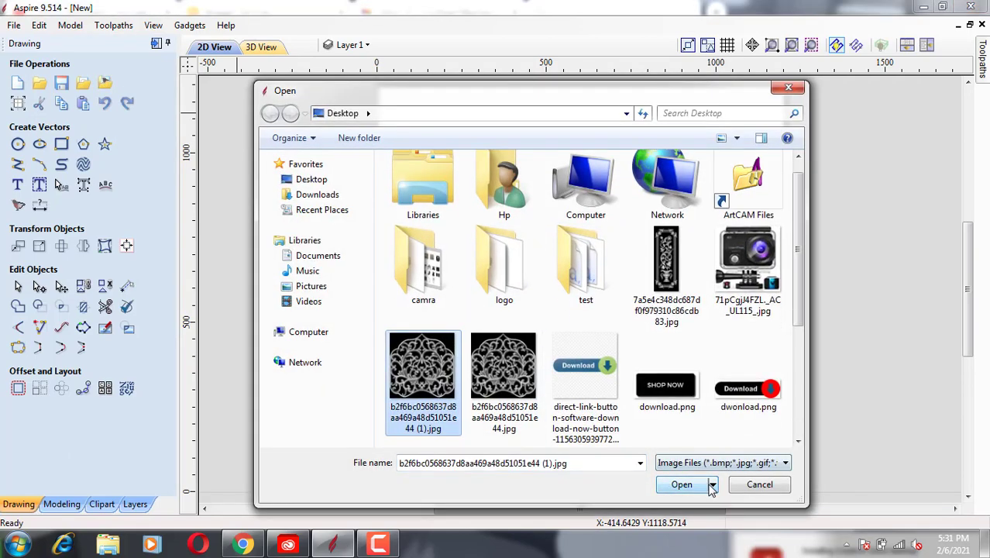
left_click(691, 490)
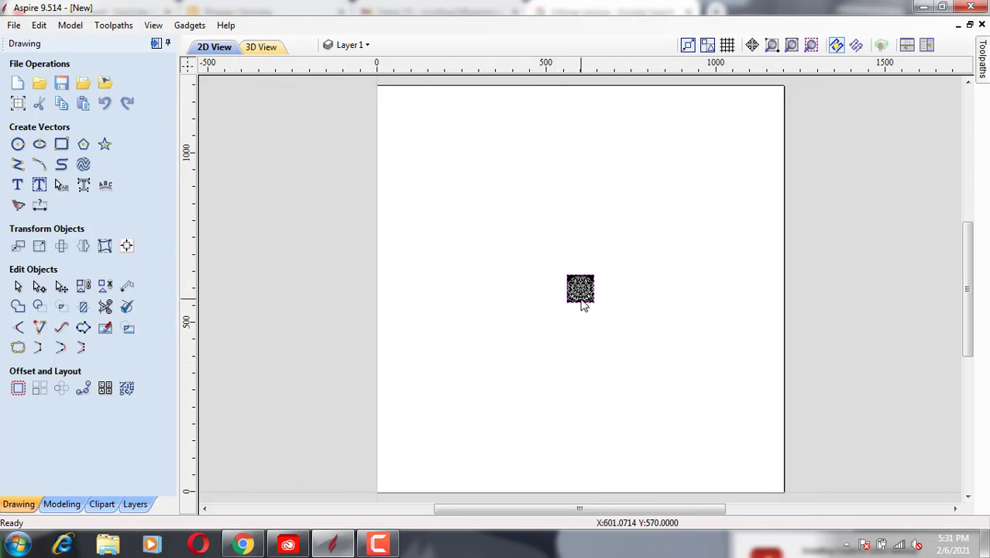
- Resize the imported bitmap to 1000 mm wide with X and Y linked, anchored at its centre
left_click(18, 246)
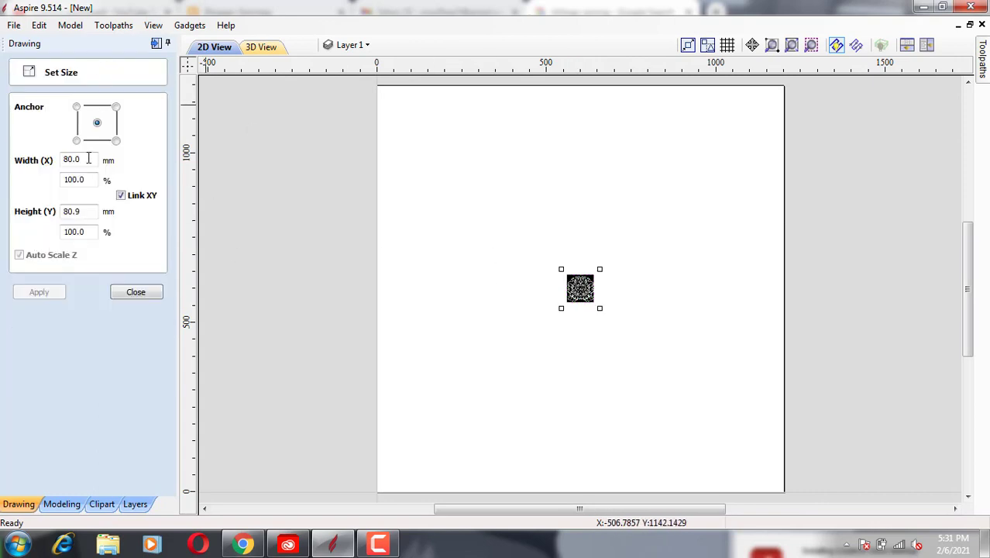
type("1")
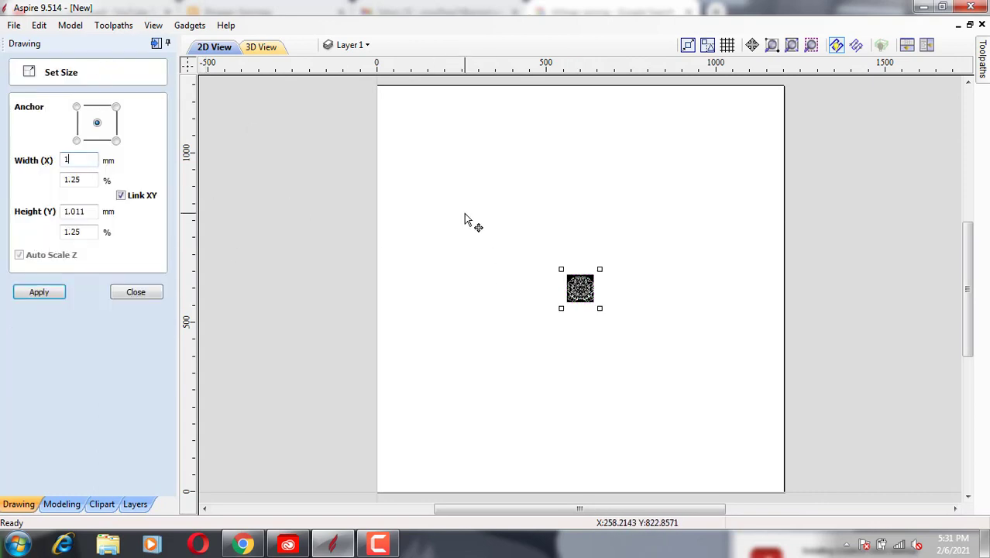
type("000")
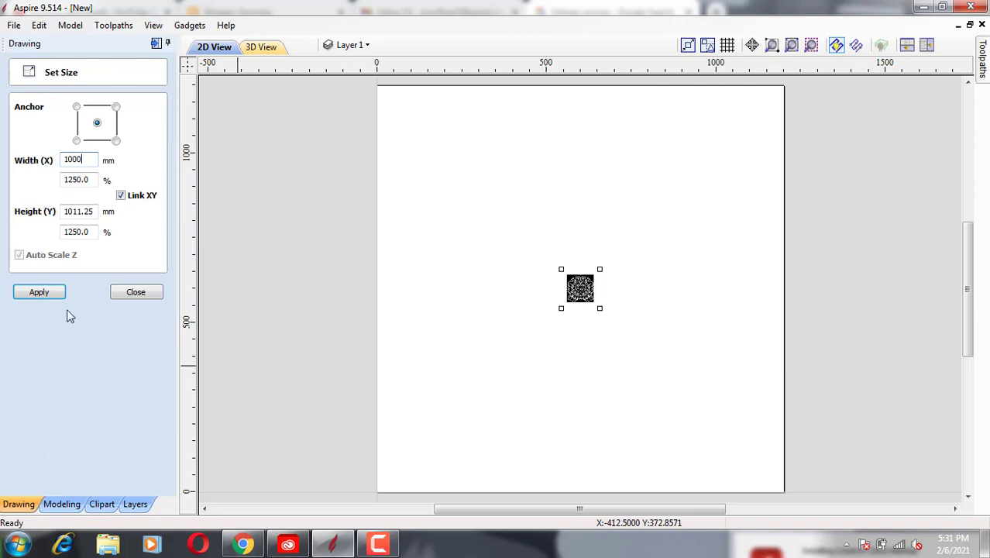
left_click(53, 291)
left_click(136, 291)
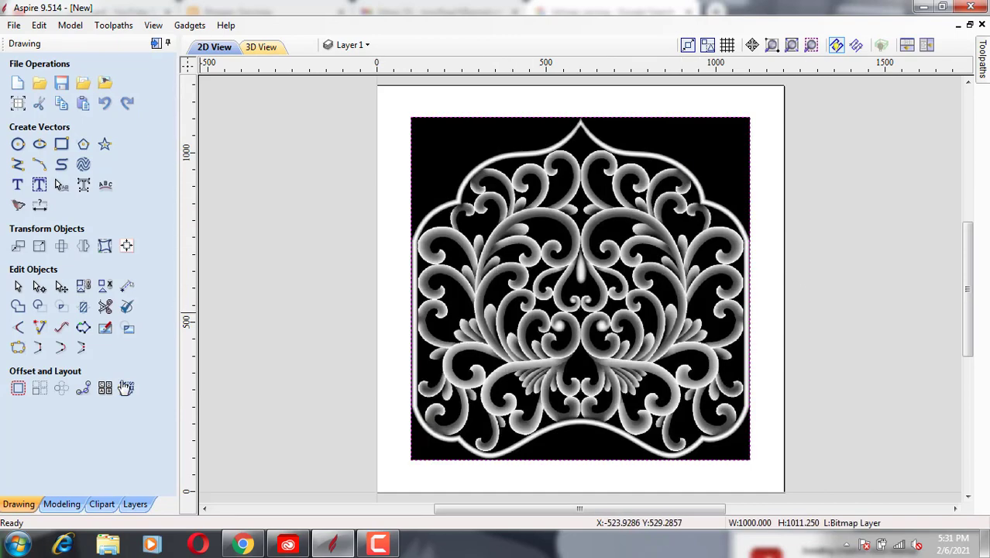
- Trace the bitmap into grouped vectors in Black / White mode with threshold 0.50, corner fit 12% and noise filter 2
left_click(18, 205)
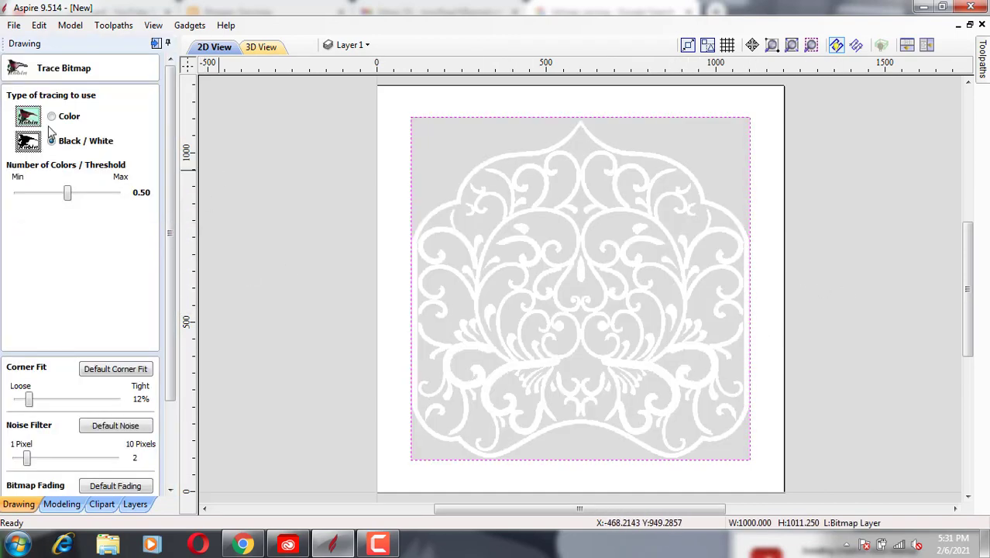
left_click_drag(172, 225, 181, 315)
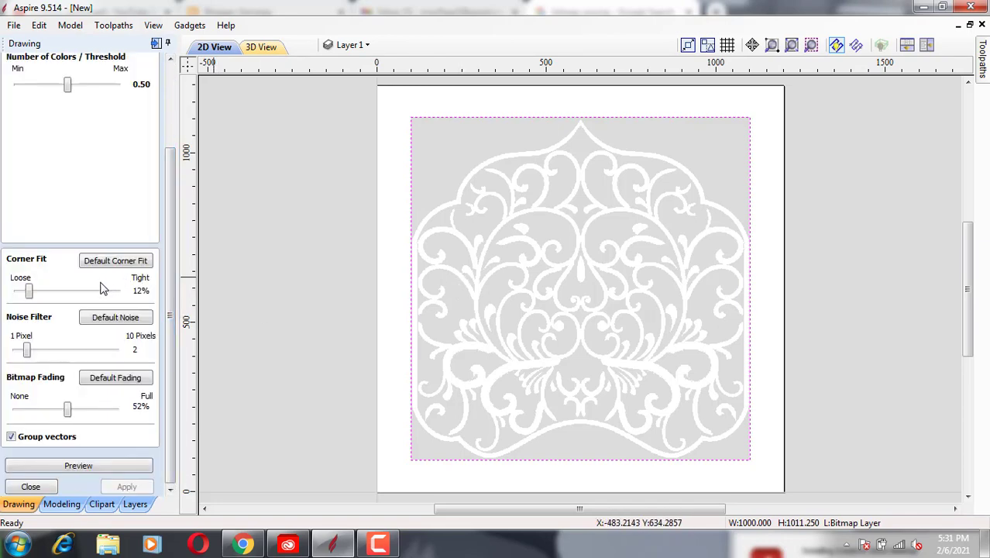
left_click(66, 468)
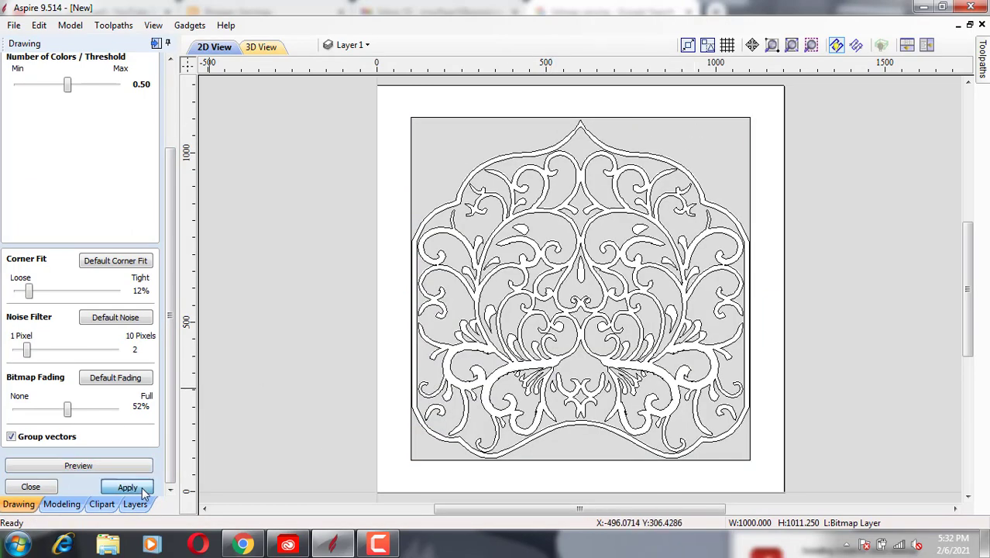
left_click(143, 491)
left_click(31, 487)
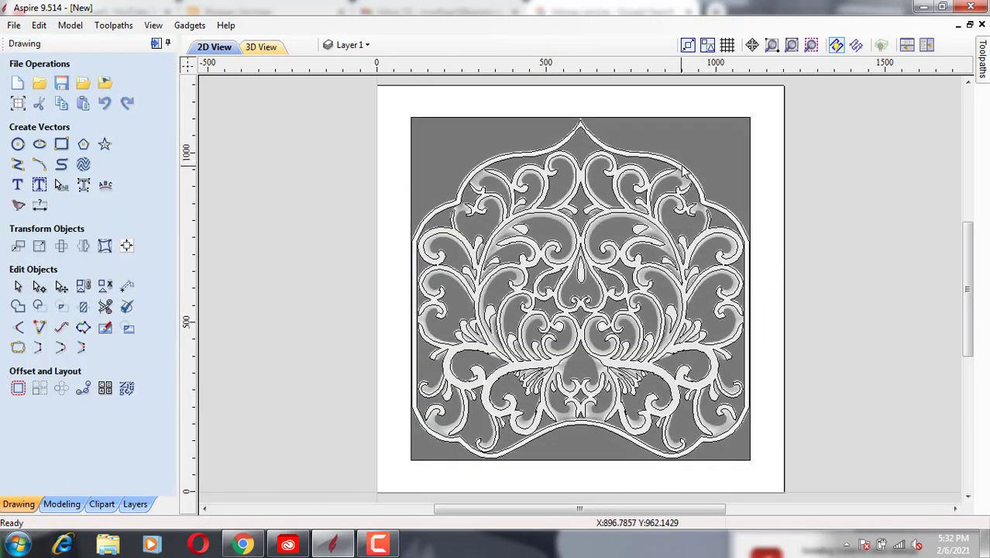
- Ungroup the traced vectors back onto their original object layers
left_click(702, 173)
scroll(702, 173, "up", 2)
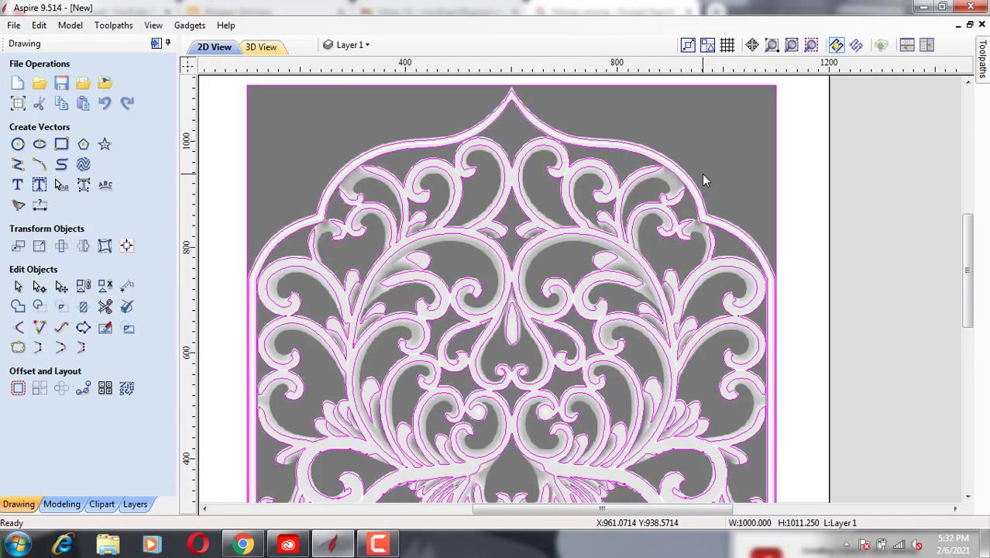
scroll(702, 174, "up", 1)
right_click(702, 173)
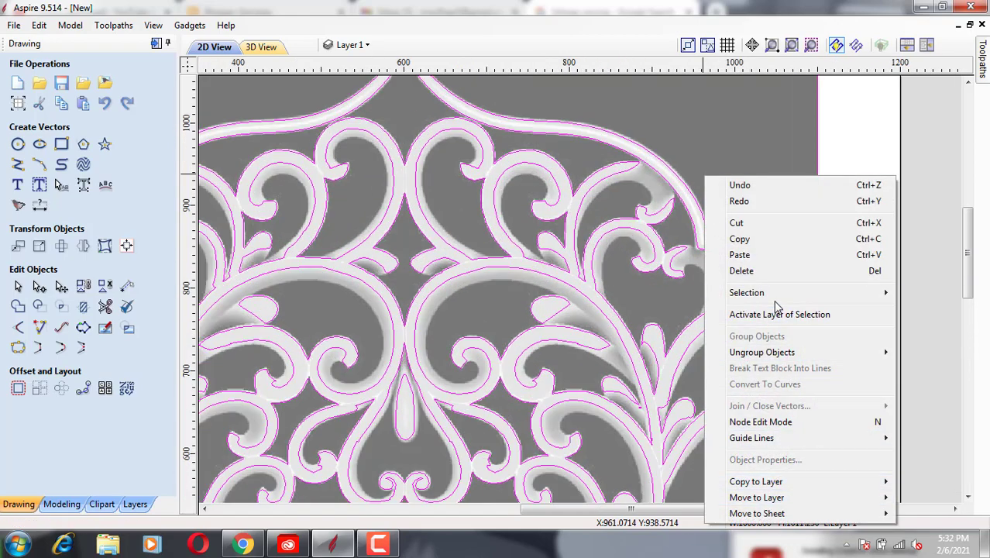
mouse_move(774, 352)
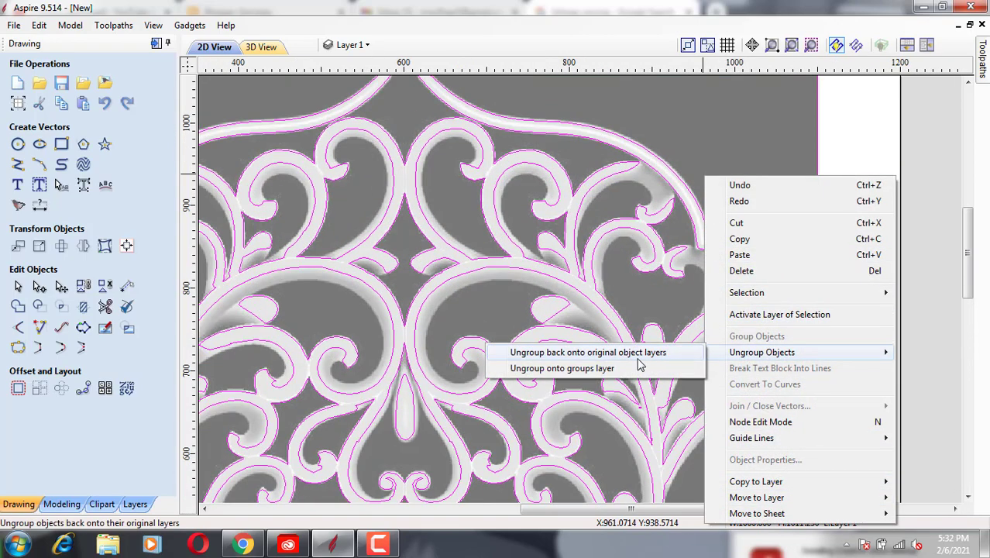
left_click(638, 359)
- Offset the ornament's outer contour outwards by 3 mm, keeping the original vector
left_click(779, 287)
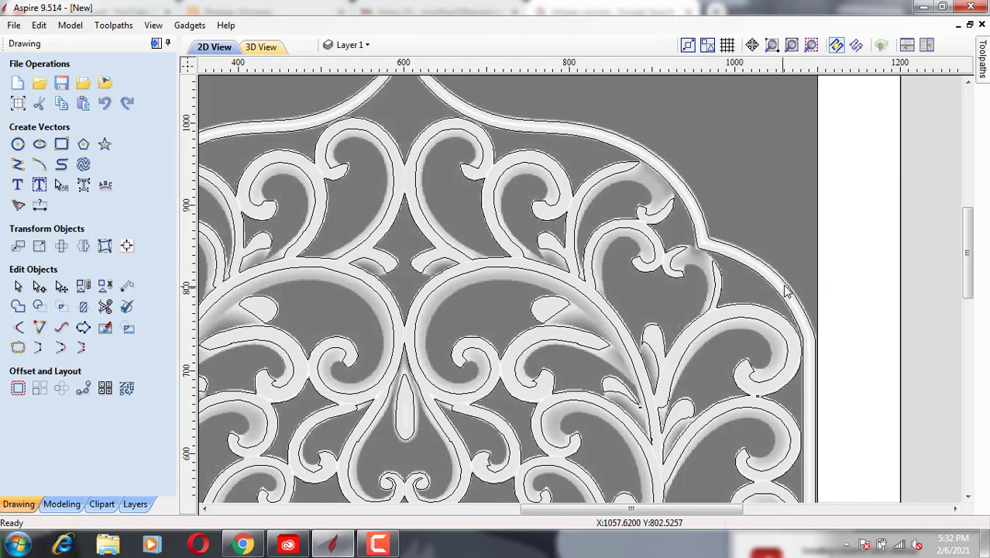
left_click(789, 292)
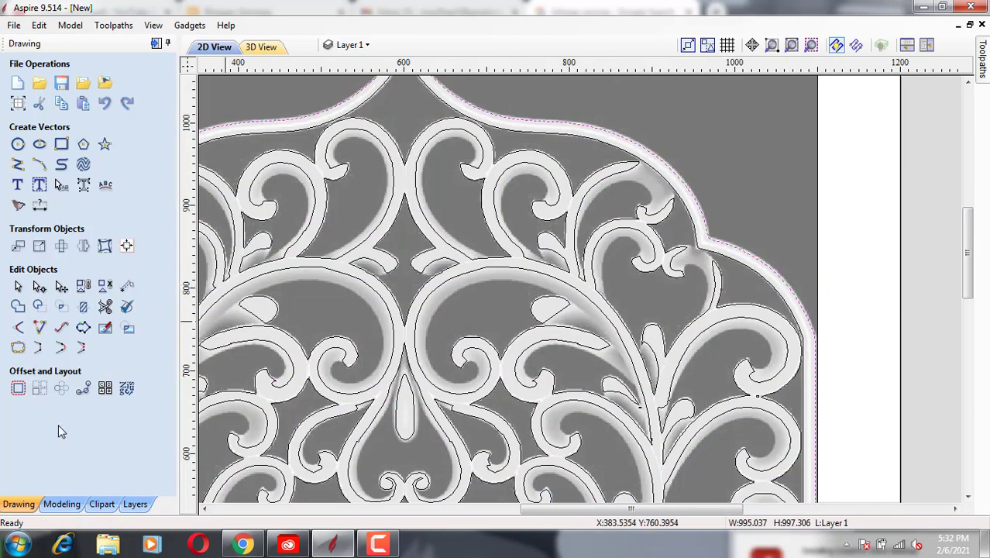
left_click(17, 389)
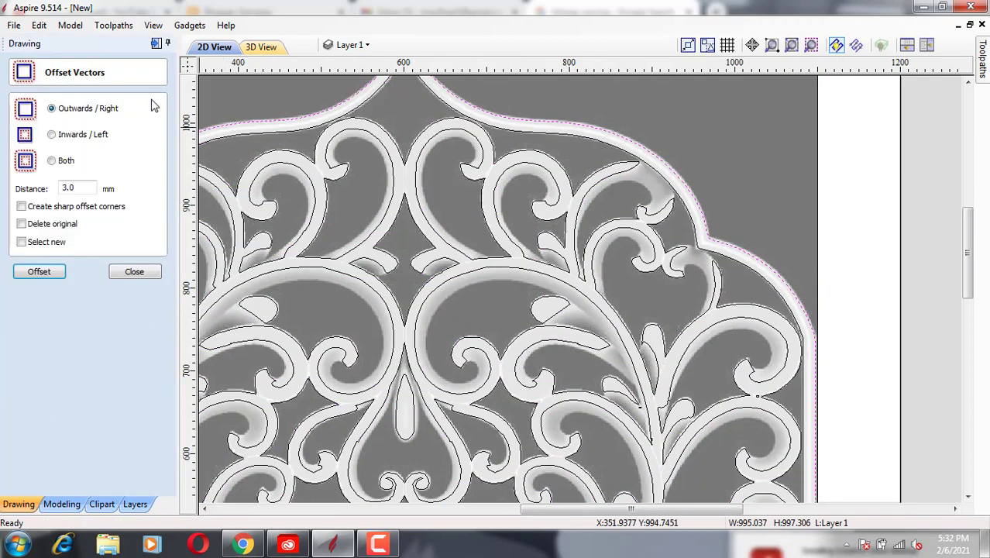
left_click(38, 271)
scroll(808, 305, "up", 3)
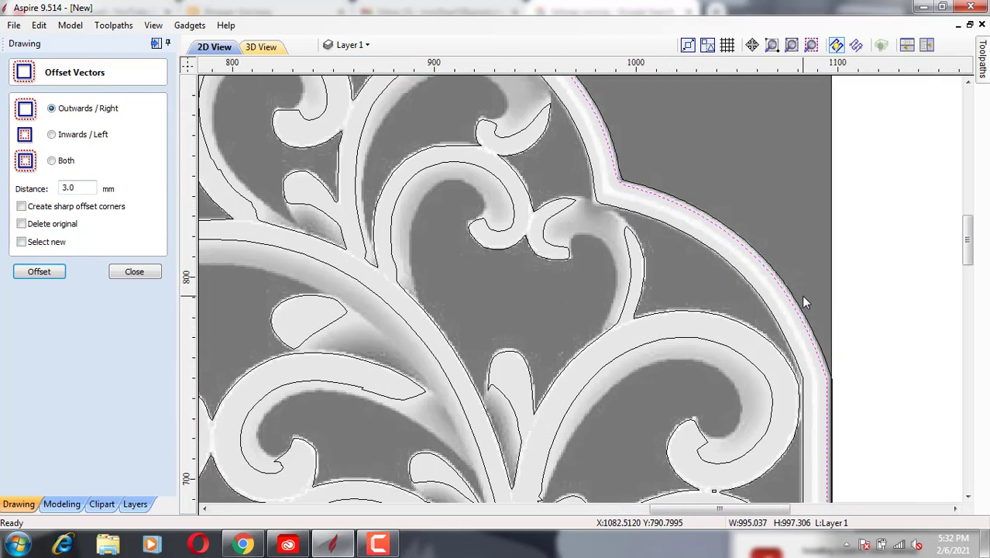
scroll(803, 302, "up", 2)
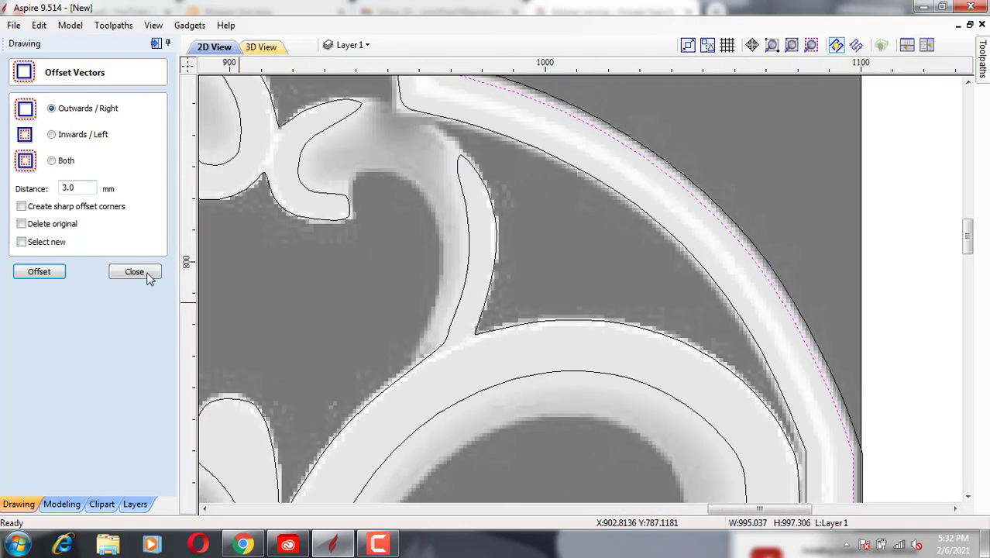
left_click(134, 271)
- Delete all traced vectors except the 3 mm offset outer contour and the rectangular border around the bitmap
scroll(767, 233, "down", 8)
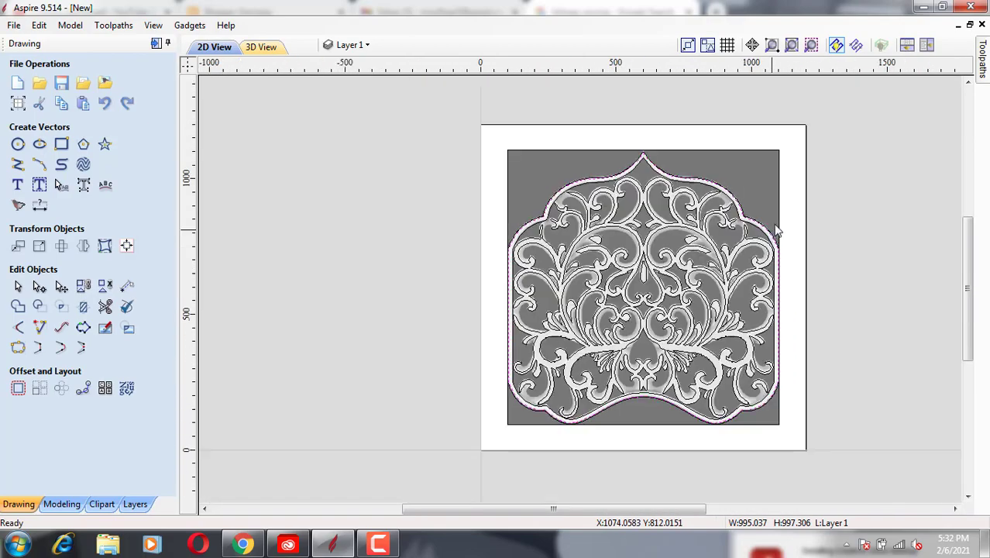
left_click(732, 222)
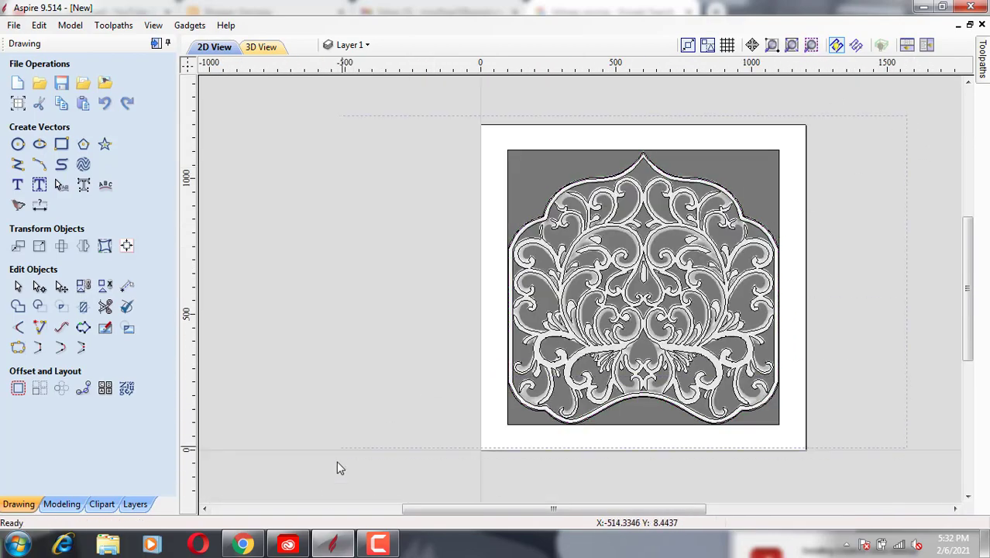
left_click_drag(338, 463, 337, 465)
scroll(787, 194, "up", 4)
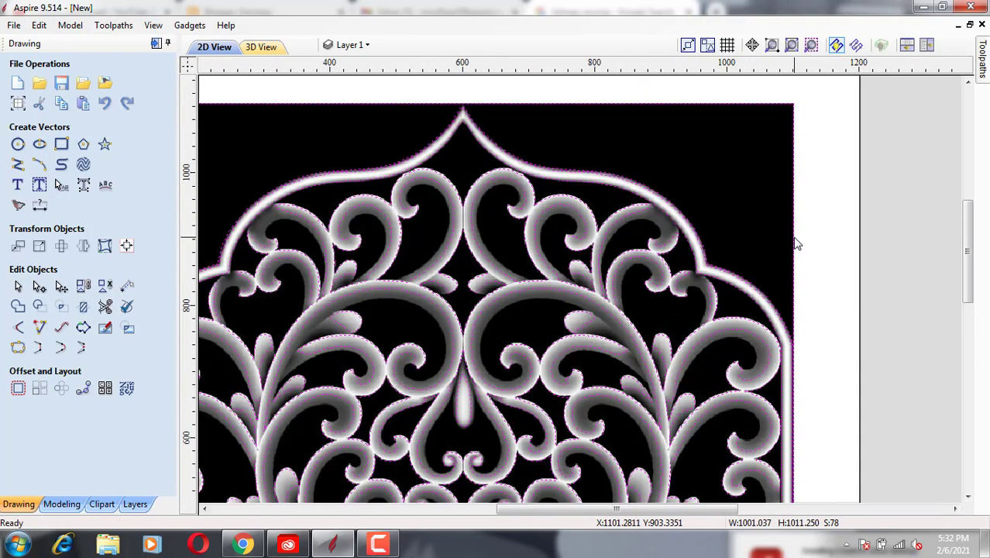
left_click(795, 243, "shift")
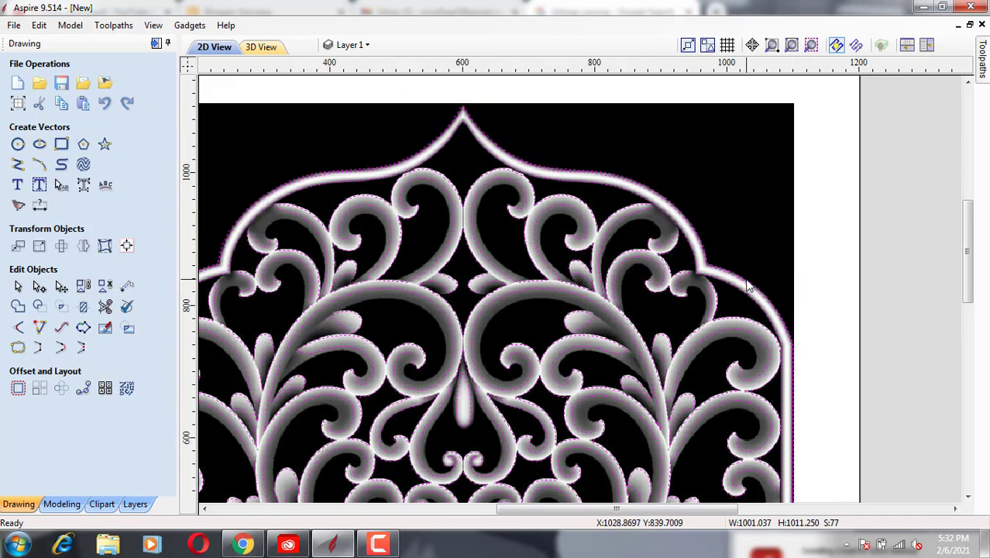
scroll(748, 287, "up", 6)
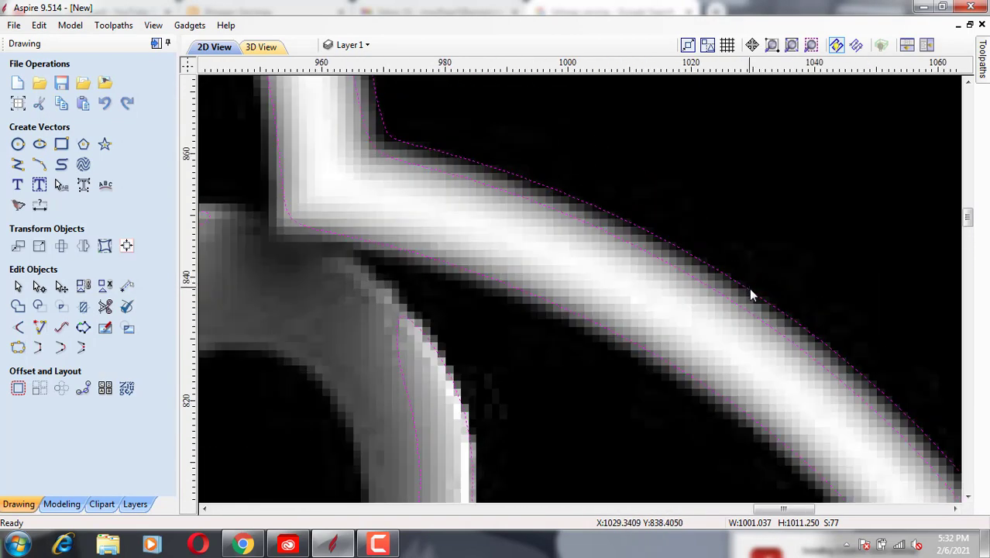
left_click(750, 294, "shift")
left_click(799, 208)
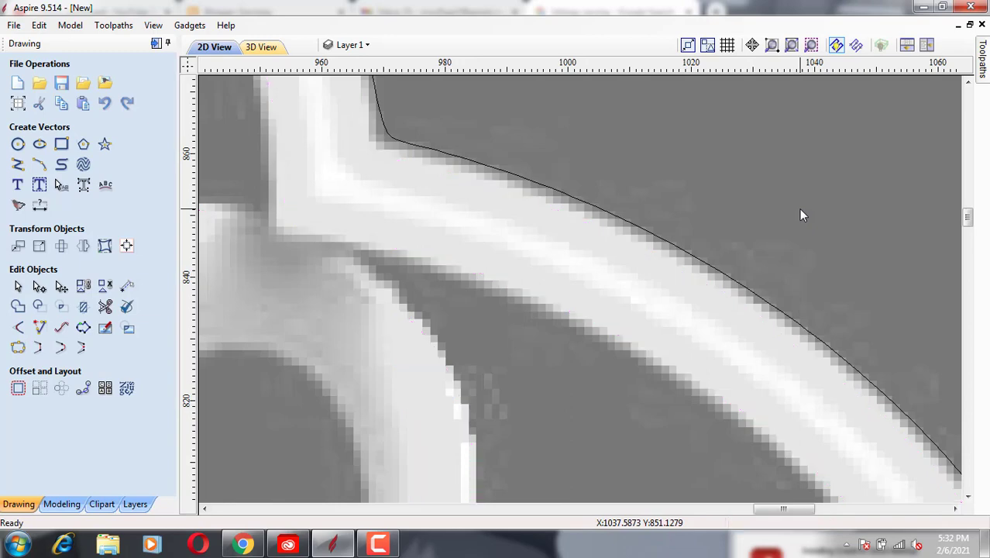
- Delete the rectangular border vector around the bitmap, keeping only the ornament's offset contour
scroll(652, 237, "down", 6)
scroll(658, 235, "down", 2)
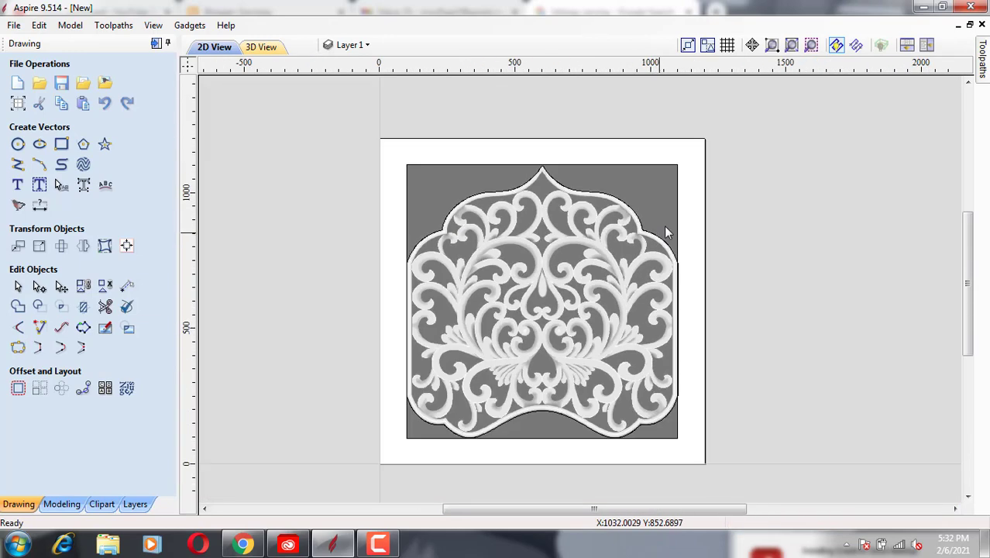
left_click(677, 224)
left_click(737, 223)
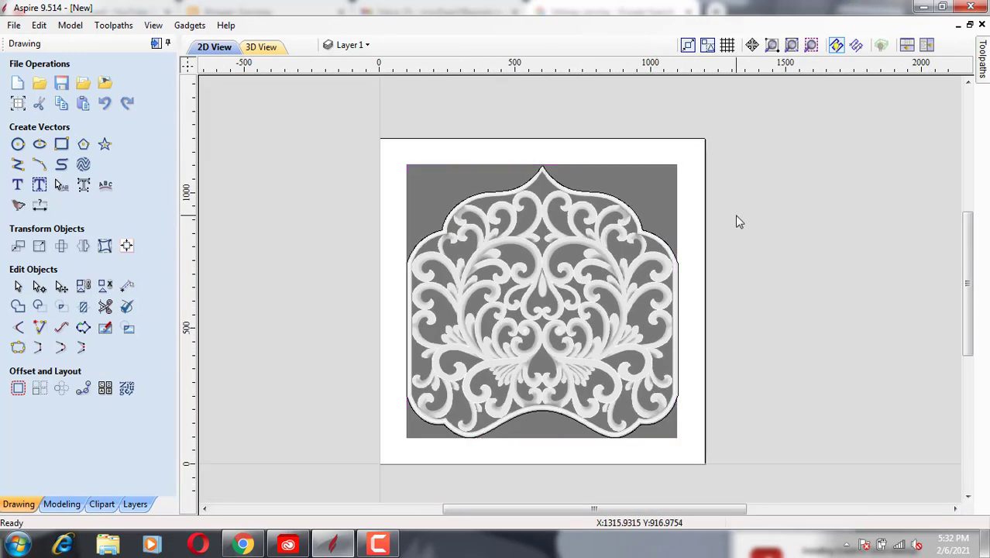
scroll(736, 224, "up", 3)
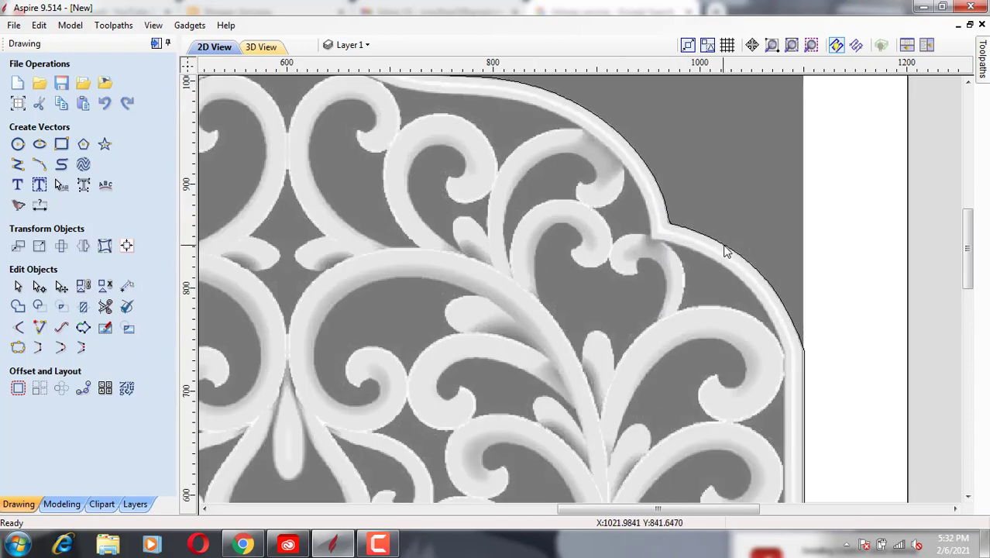
scroll(736, 249, "down", 3)
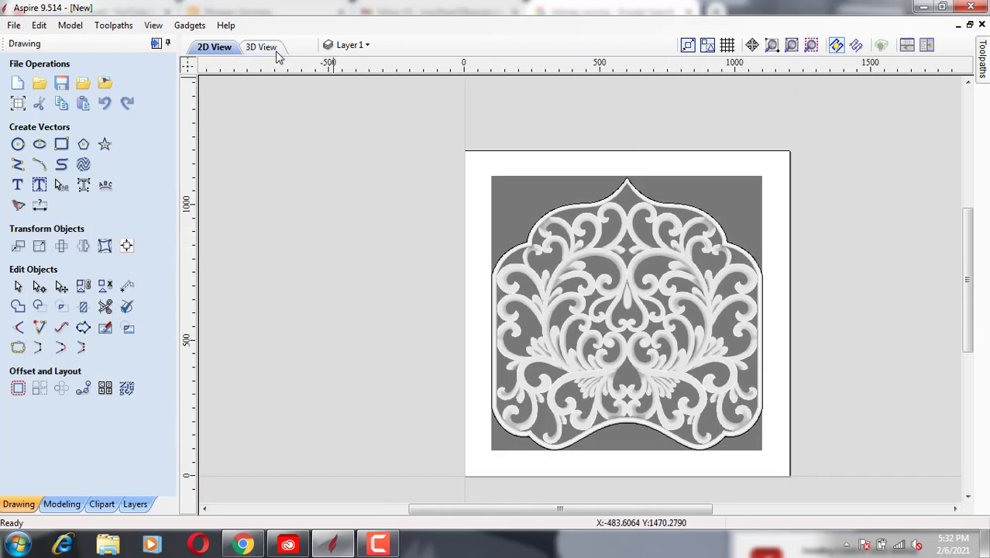
- Create a 3D component from the ornament bitmap
left_click(261, 48)
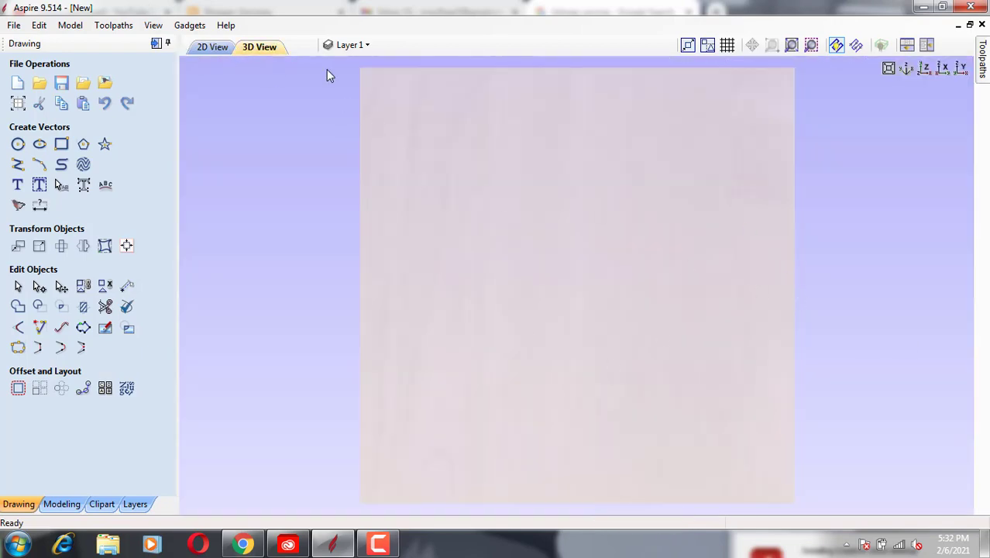
left_click(906, 69)
left_click_drag(550, 305, 617, 309)
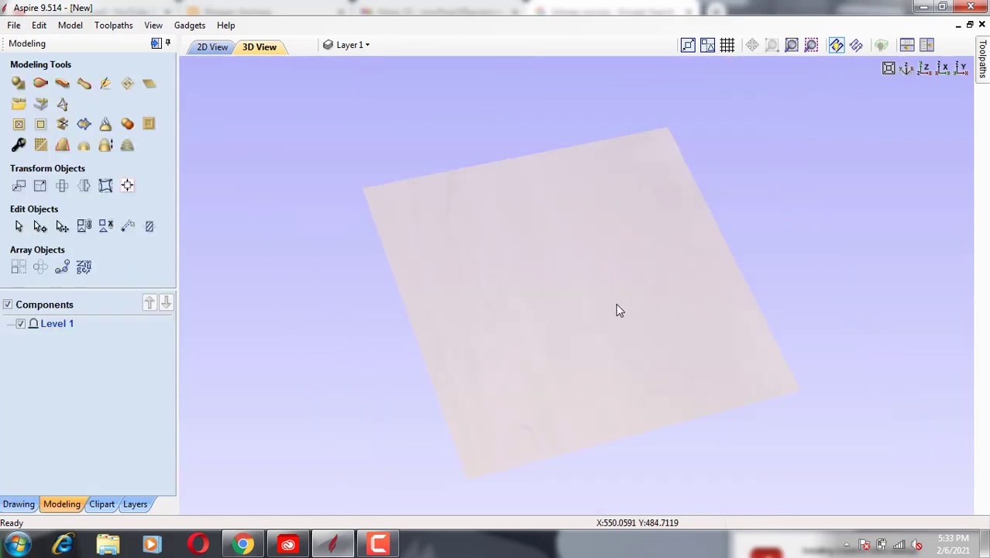
left_click(210, 47)
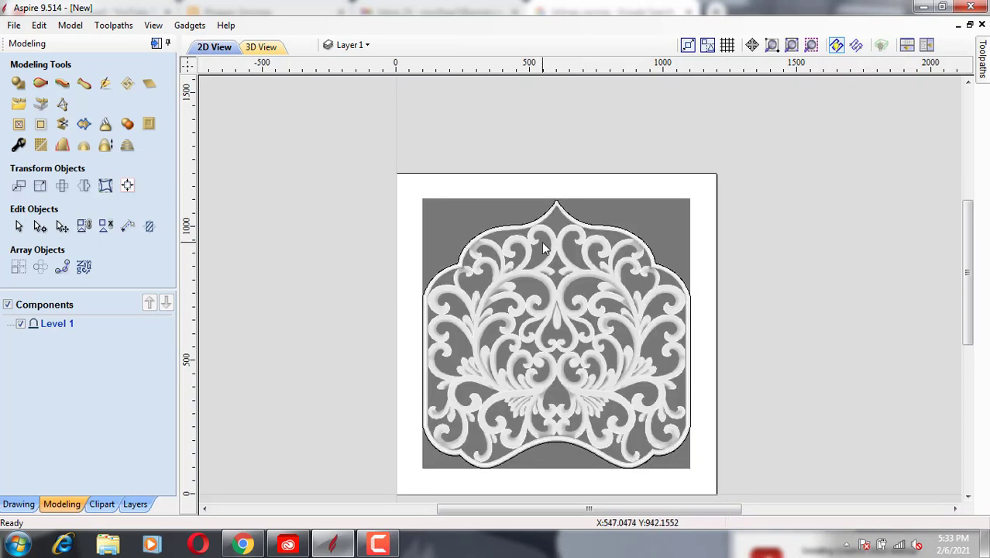
left_click(556, 246)
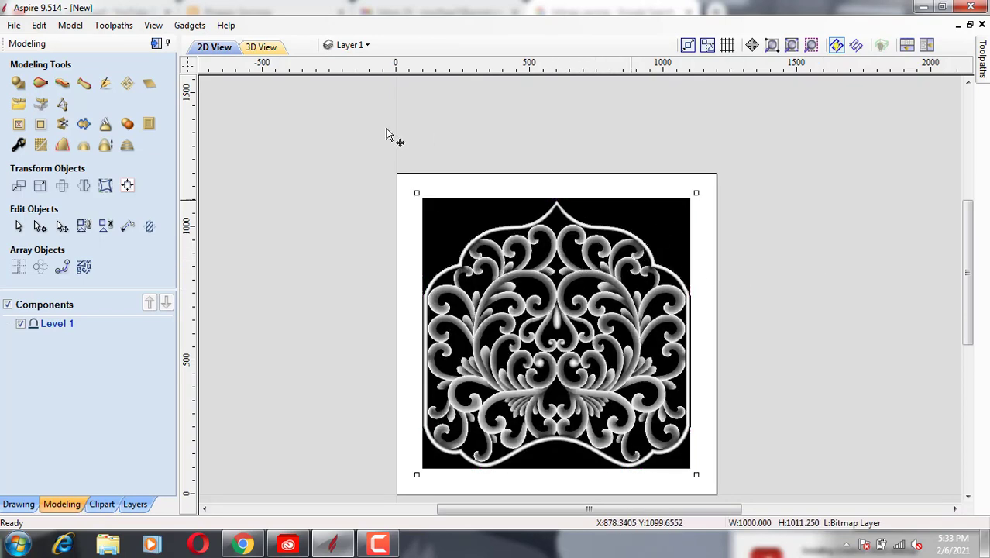
left_click(262, 49)
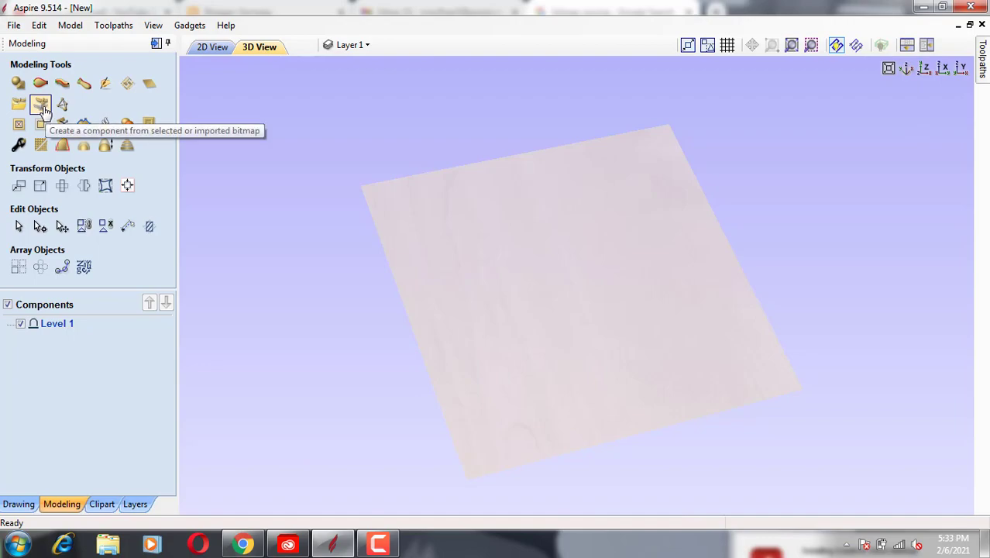
left_click(43, 110)
- Add a 25° draft angle to the ornament relief model
scroll(619, 252, "up", 3)
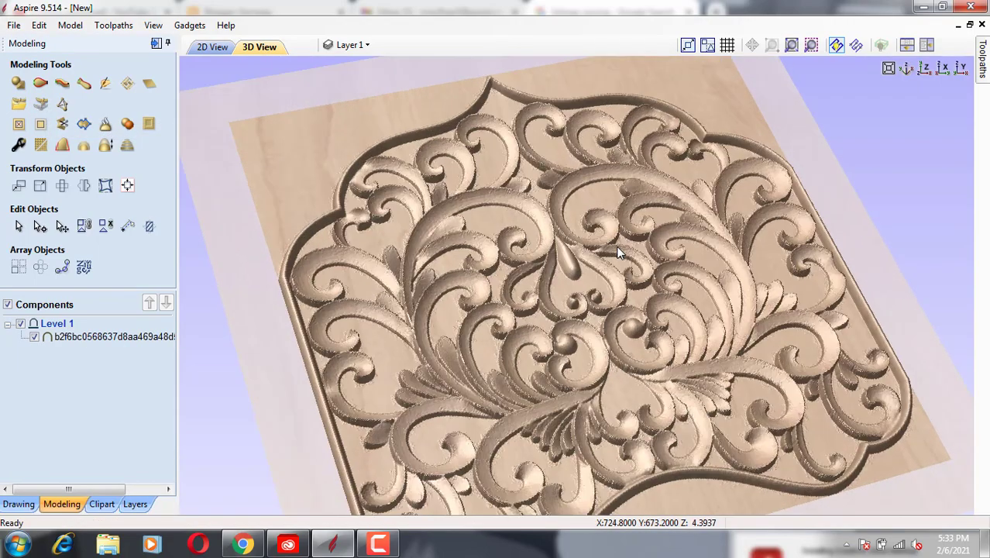
scroll(618, 251, "down", 3)
left_click_drag(606, 350, 490, 233)
left_click_drag(685, 283, 620, 244)
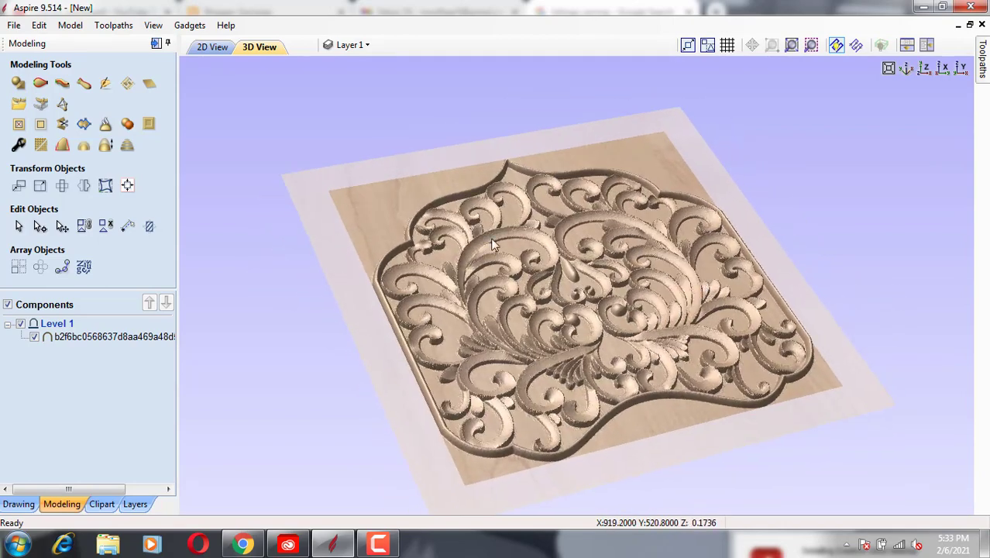
scroll(585, 240, "up", 3)
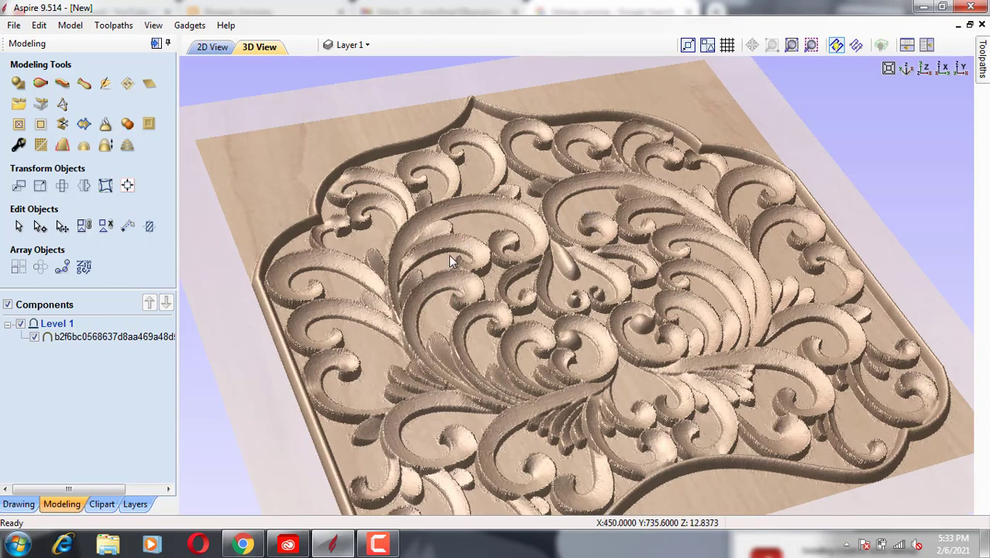
scroll(375, 330, "up", 3)
scroll(423, 246, "down", 2)
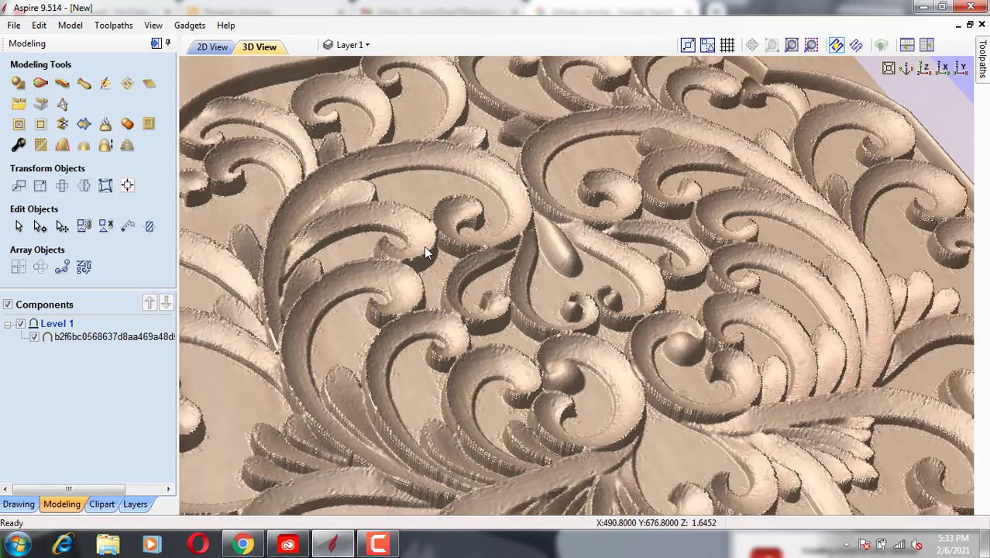
left_click(64, 147)
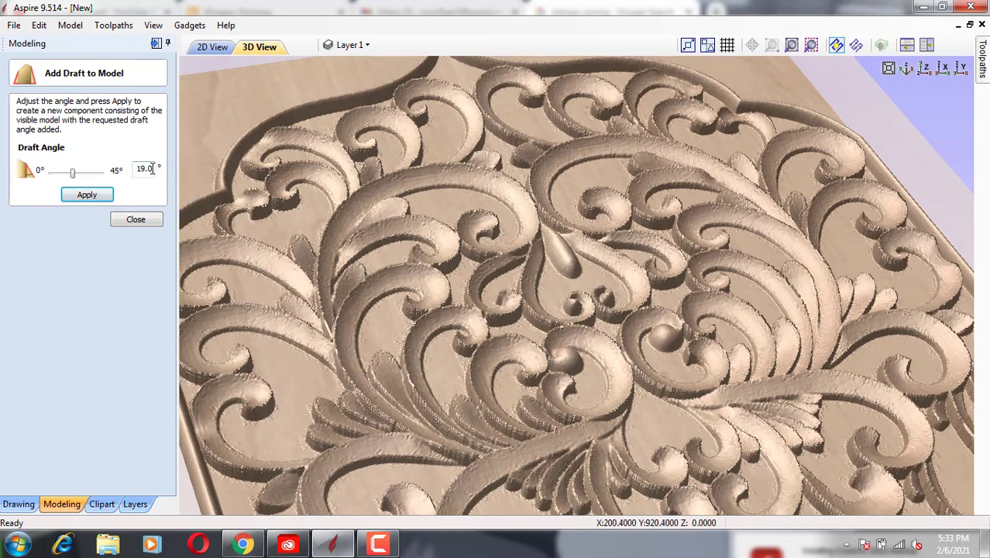
type("25")
left_click(93, 195)
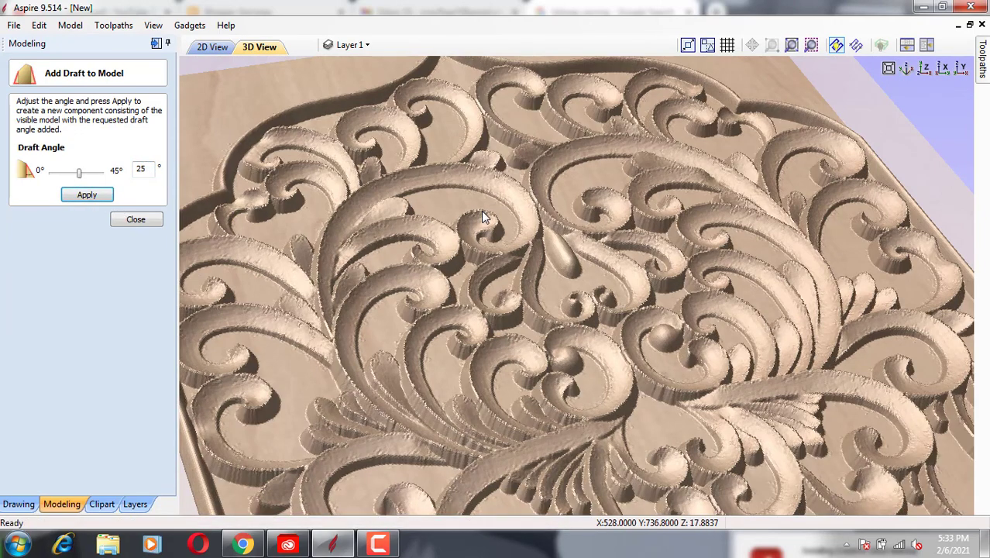
left_click(124, 220)
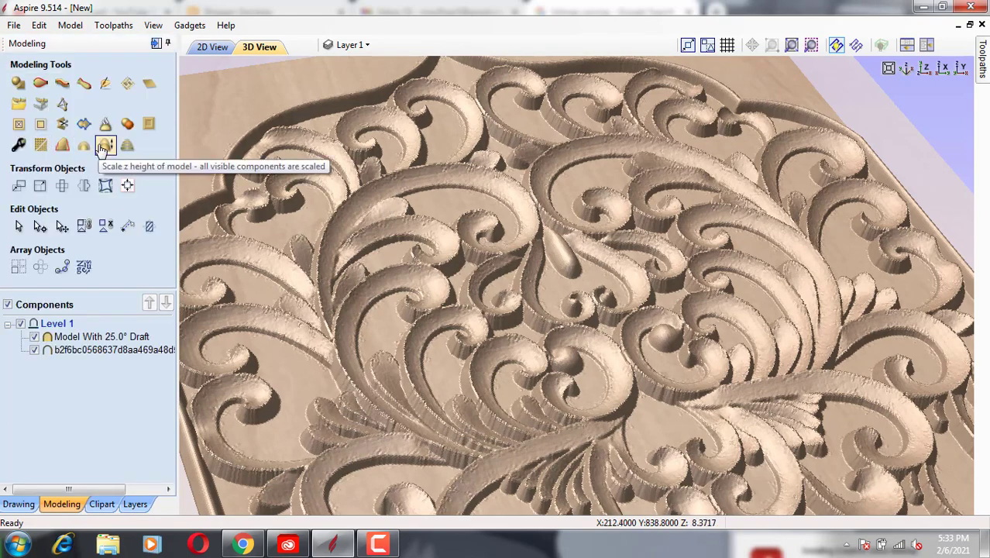
- Smooth the visible relief model by 6% with transparency preserved
left_click(40, 145)
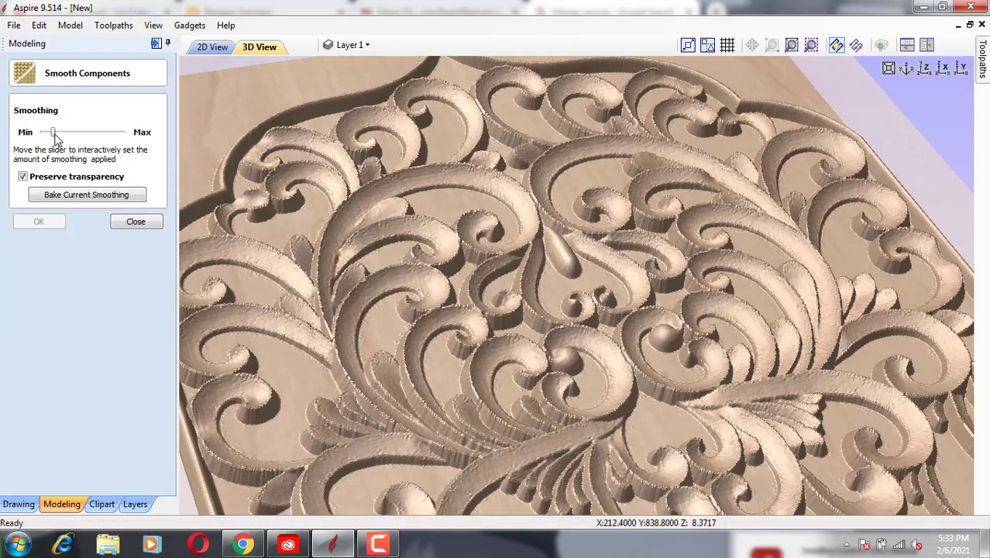
left_click(56, 135)
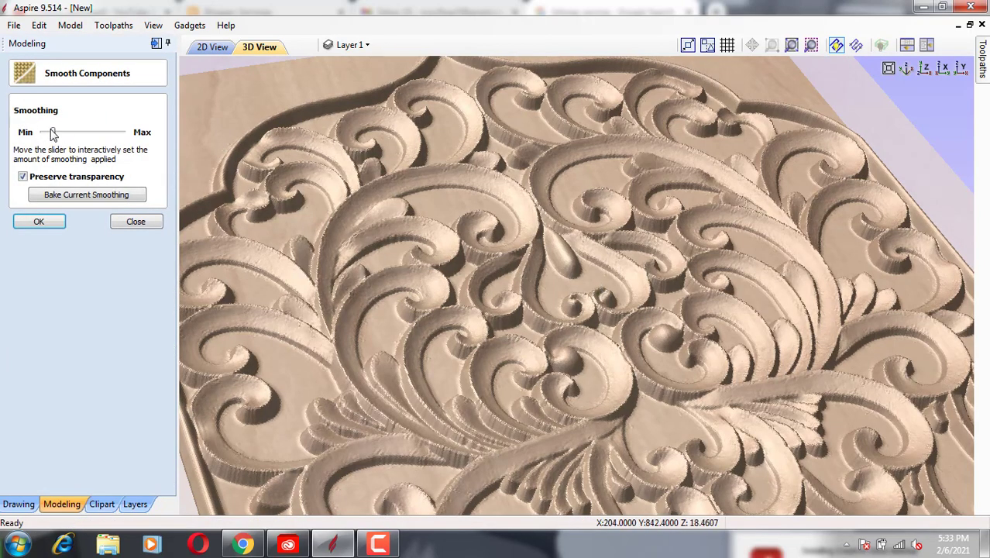
left_click_drag(51, 135, 46, 133)
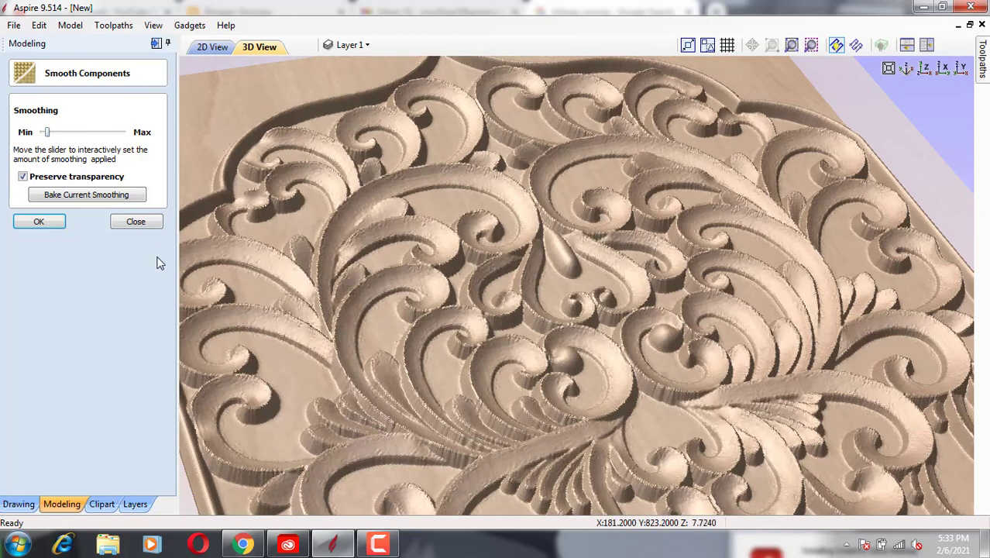
left_click(39, 221)
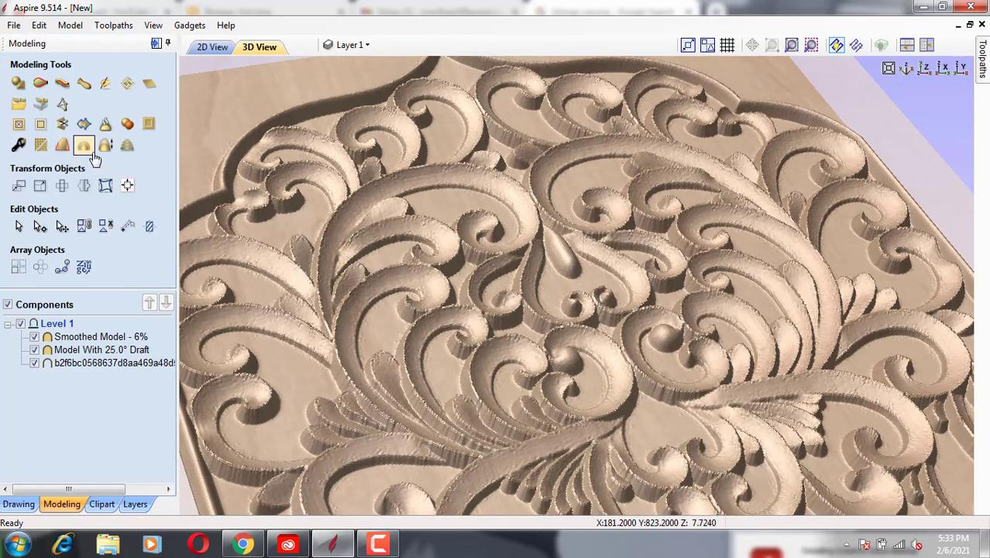
- Scale the relief model to an exact height of 18 mm
left_click(105, 147)
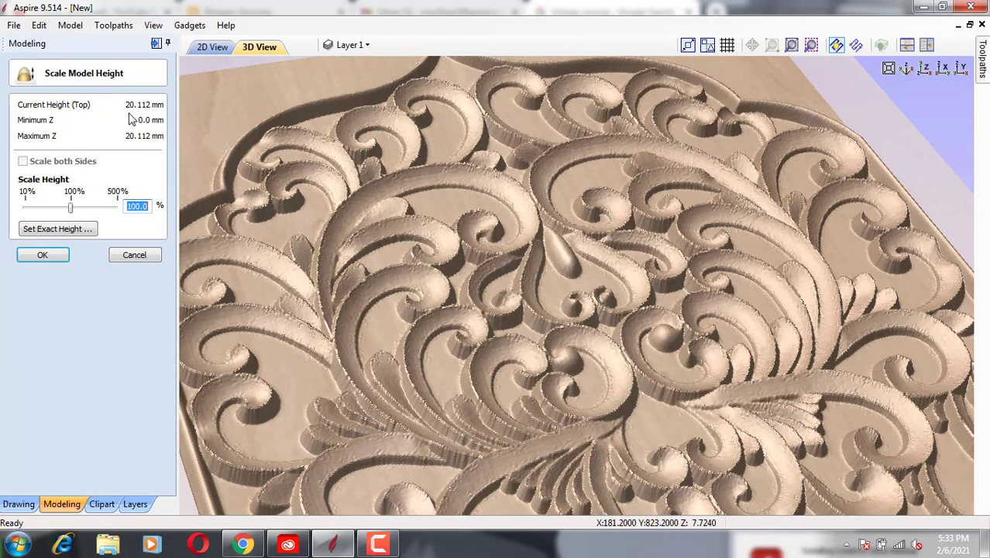
left_click(60, 229)
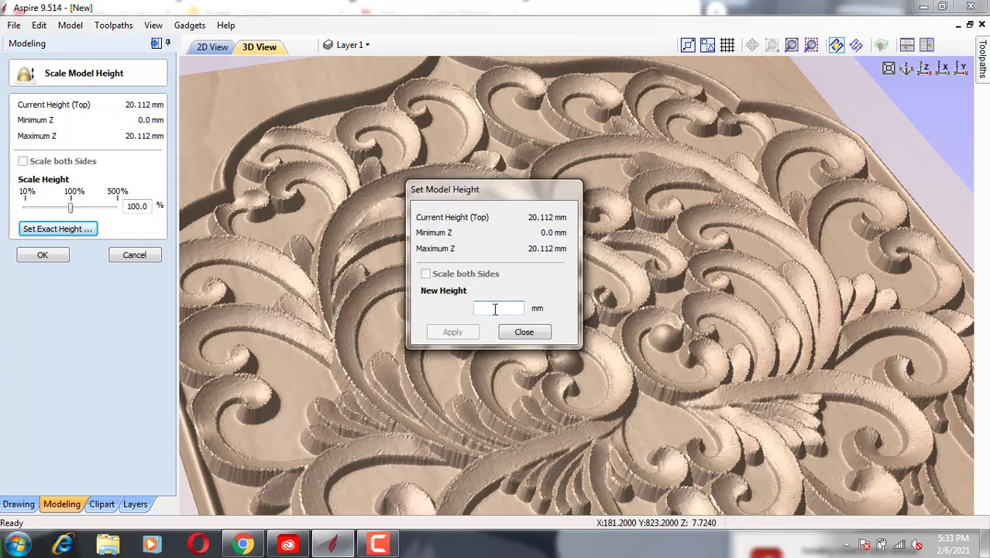
type("18")
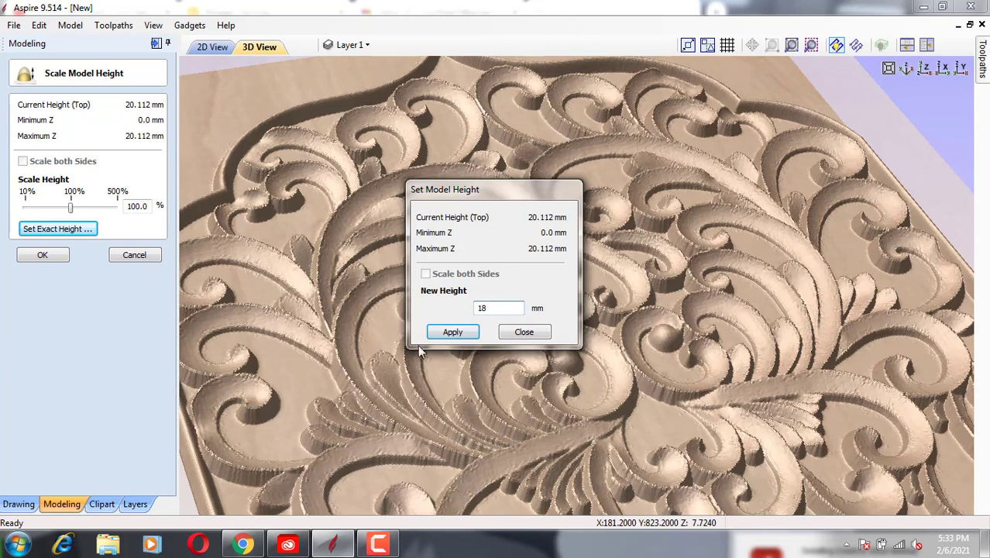
left_click(450, 333)
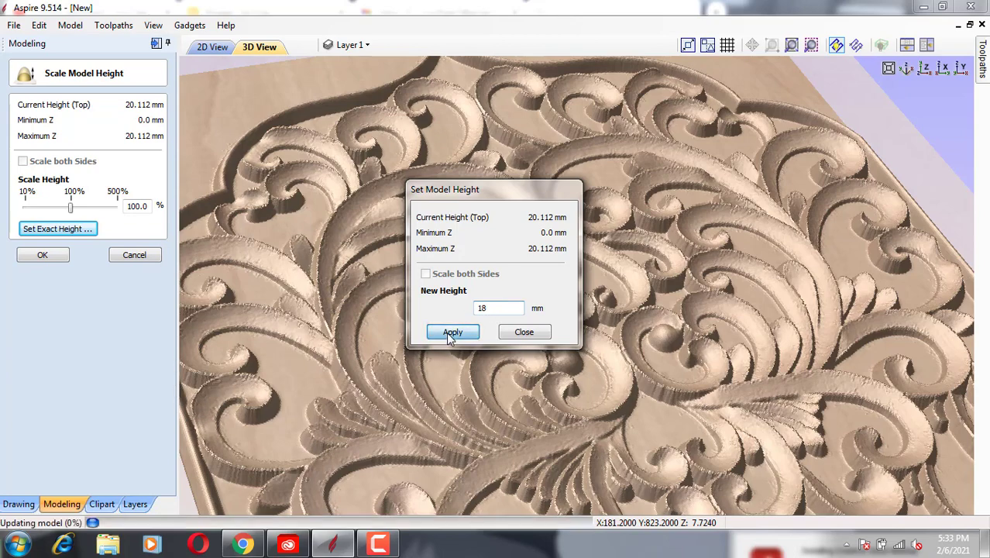
left_click(524, 332)
left_click(42, 255)
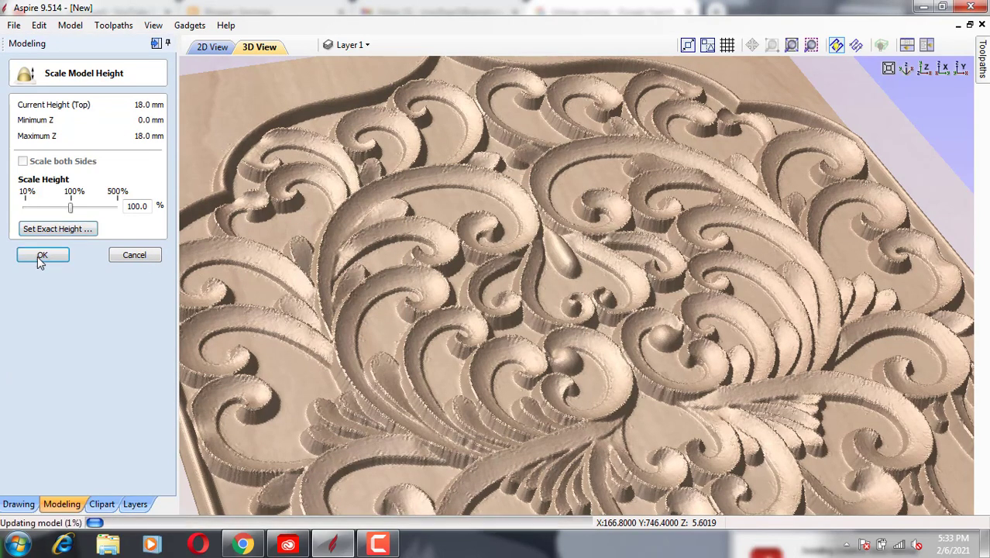
- Keep the toolpath operations displayed permanently beside the 3D relief
scroll(598, 288, "down", 4)
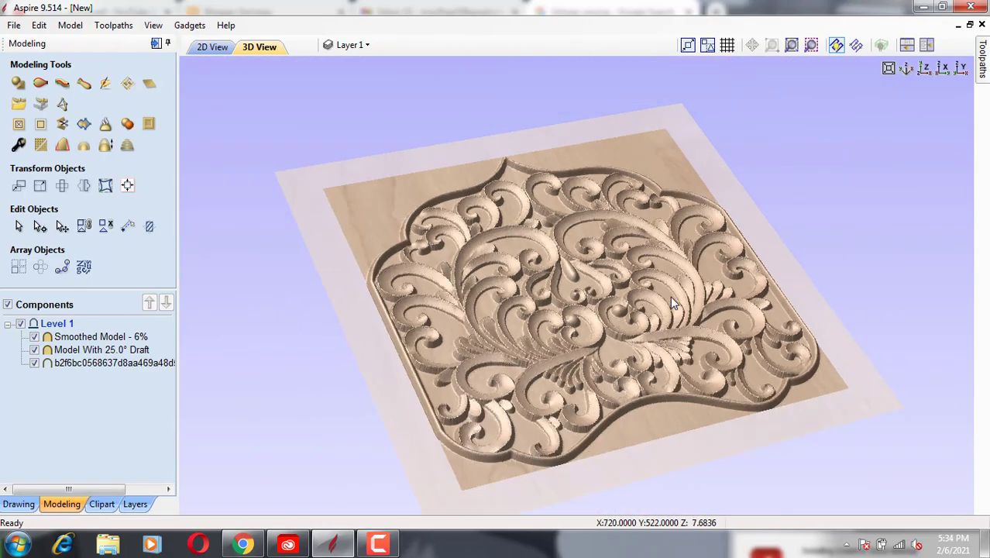
left_click_drag(709, 291, 545, 267)
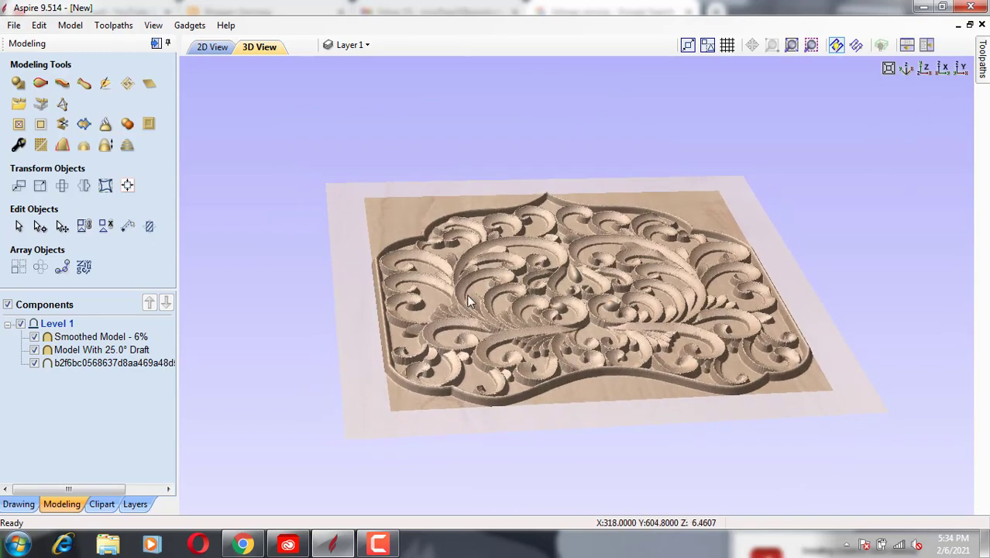
mouse_move(607, 303)
left_mouse_down()
mouse_move(617, 324)
mouse_move(601, 321)
left_mouse_up()
mouse_move(984, 60)
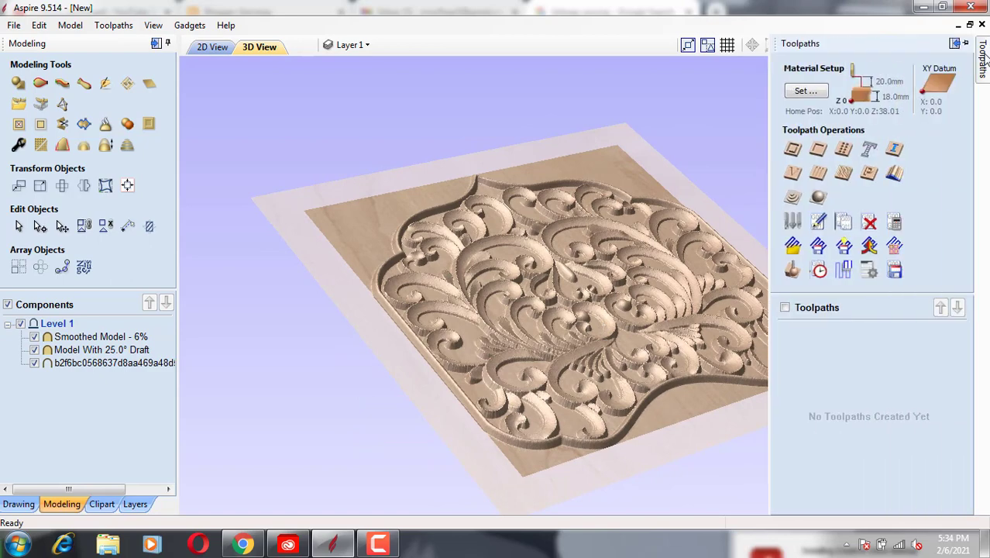
left_click(964, 45)
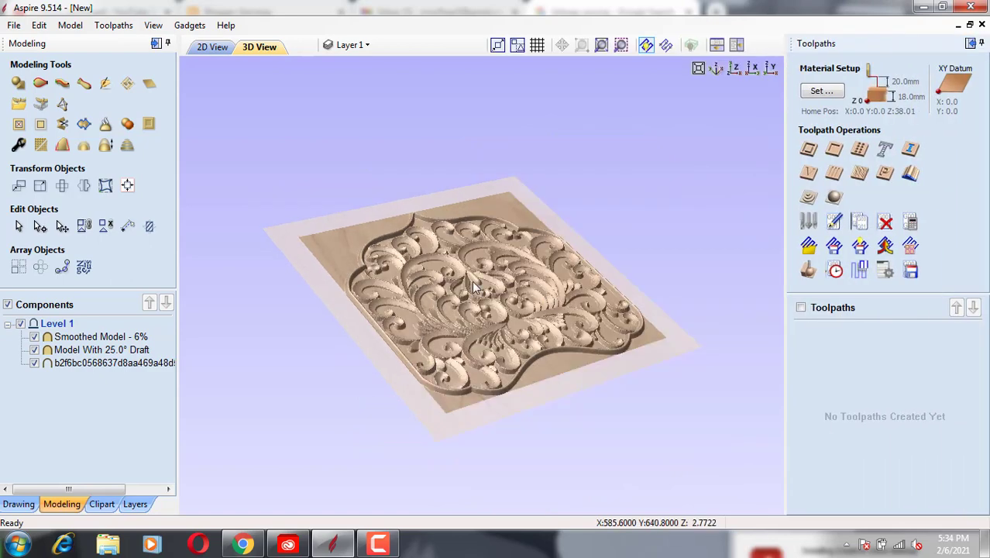
- Start a rough machining toolpath for the relief using the metric End Mill (6 mm)
scroll(469, 285, "up", 5)
scroll(469, 285, "down", 3)
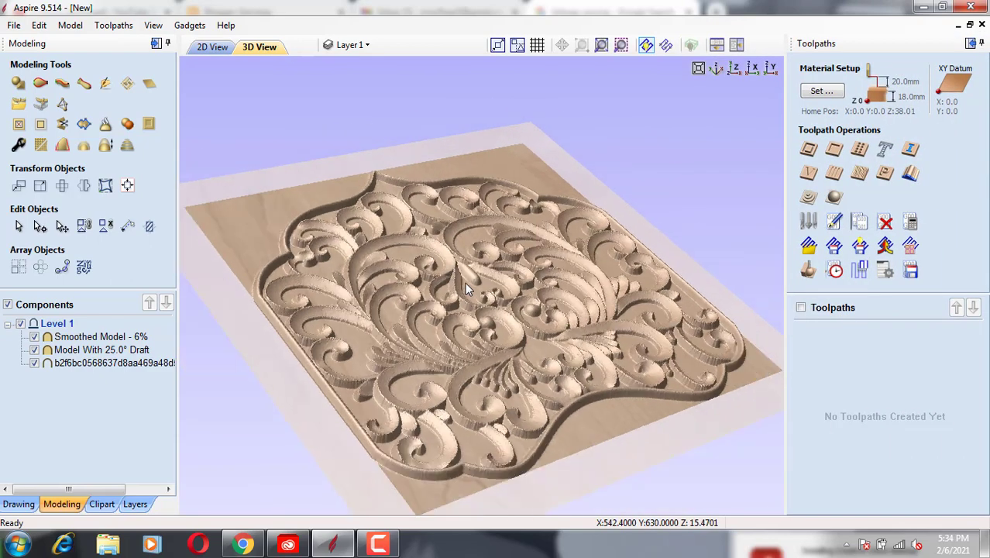
left_click(809, 199)
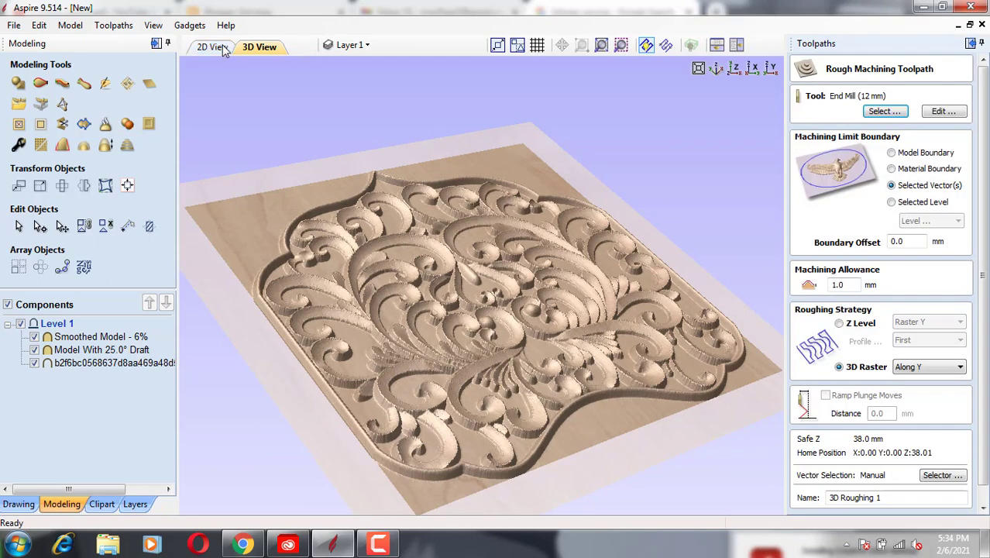
left_click(887, 111)
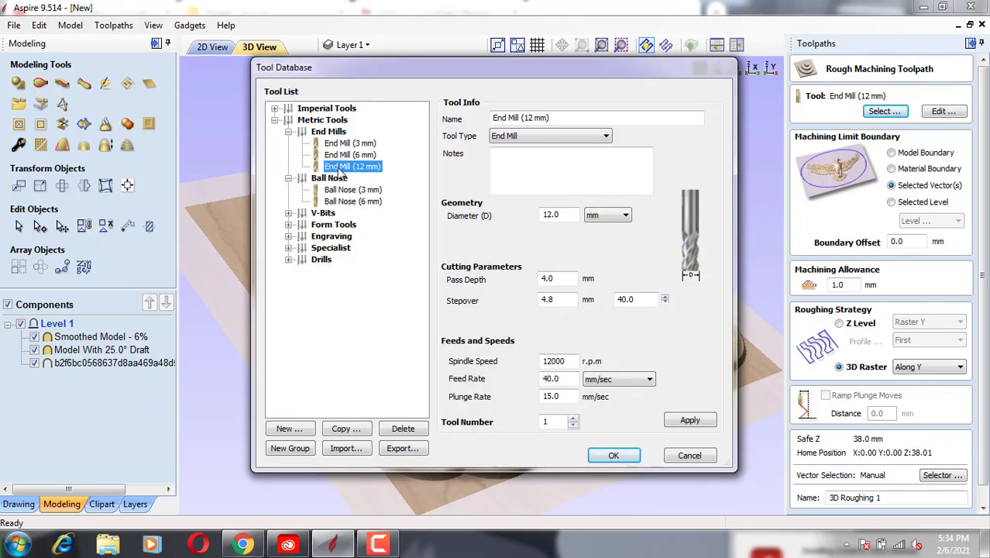
left_click(355, 156)
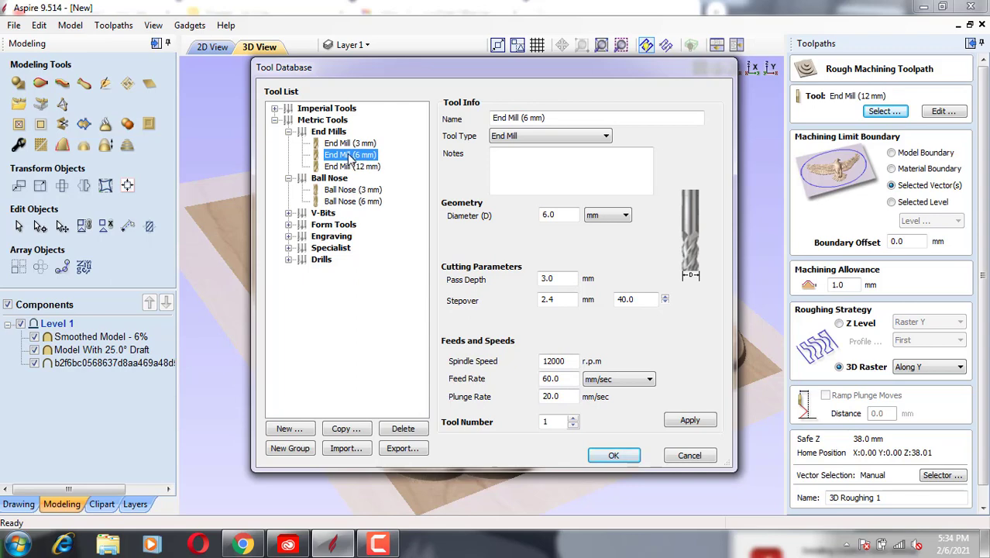
left_click(615, 454)
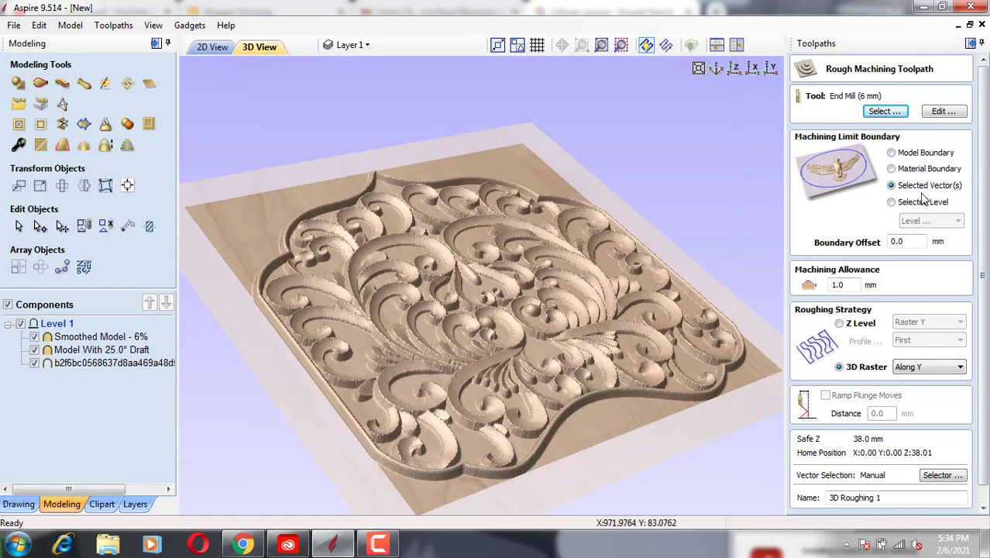
- Use the ornament's outer contour vector as the roughing boundary and keep the machining allowance at 1.0 mm
left_click(212, 47)
left_click(540, 225)
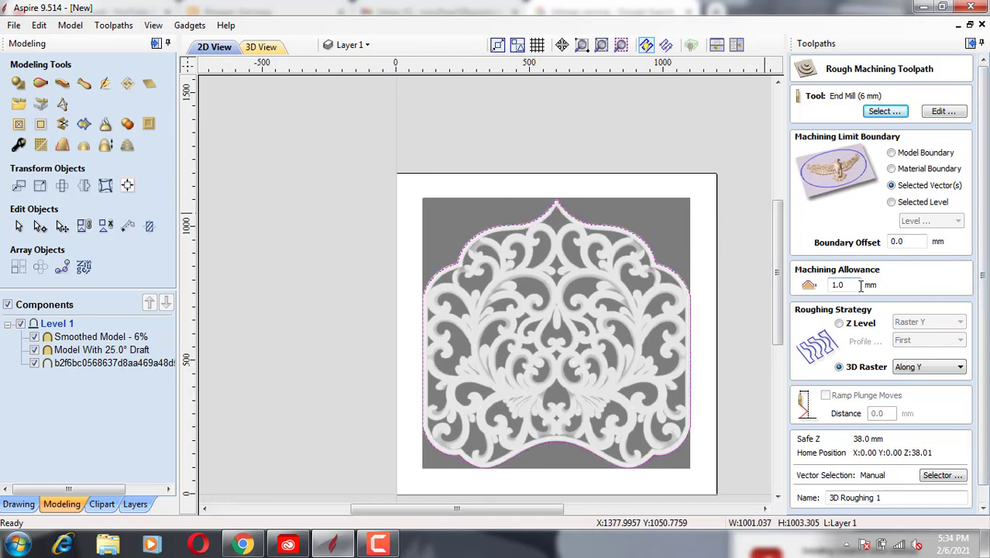
double_click(837, 285)
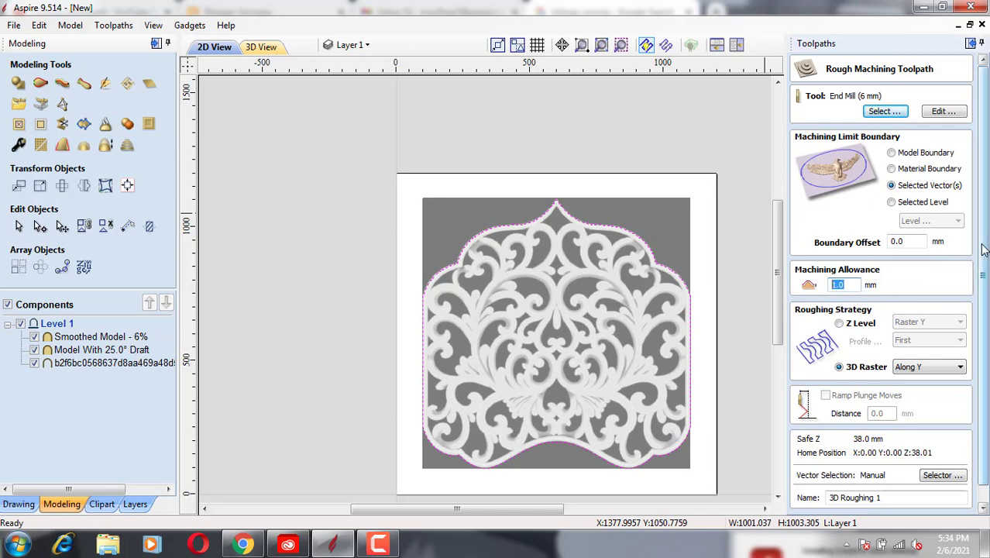
scroll(985, 263, "down", 1)
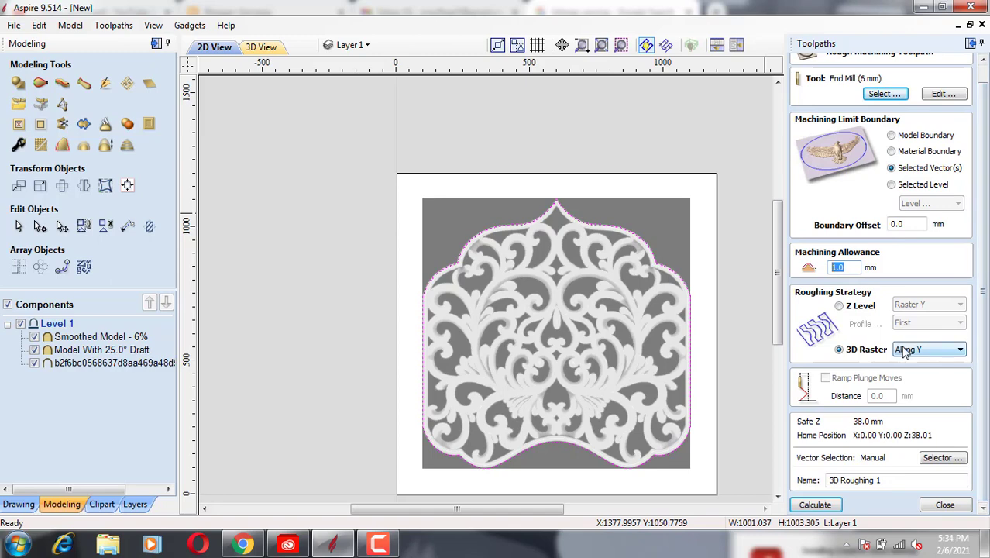
- Try the roughing 3D raster direction Along X and return it to Along Y
left_click(918, 350)
left_click(916, 370)
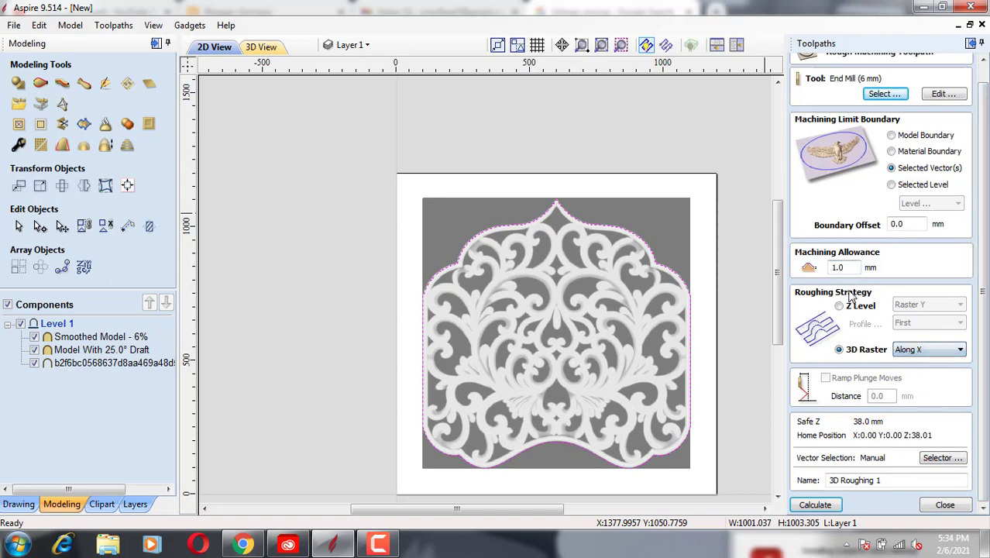
left_click(924, 350)
left_click(921, 361)
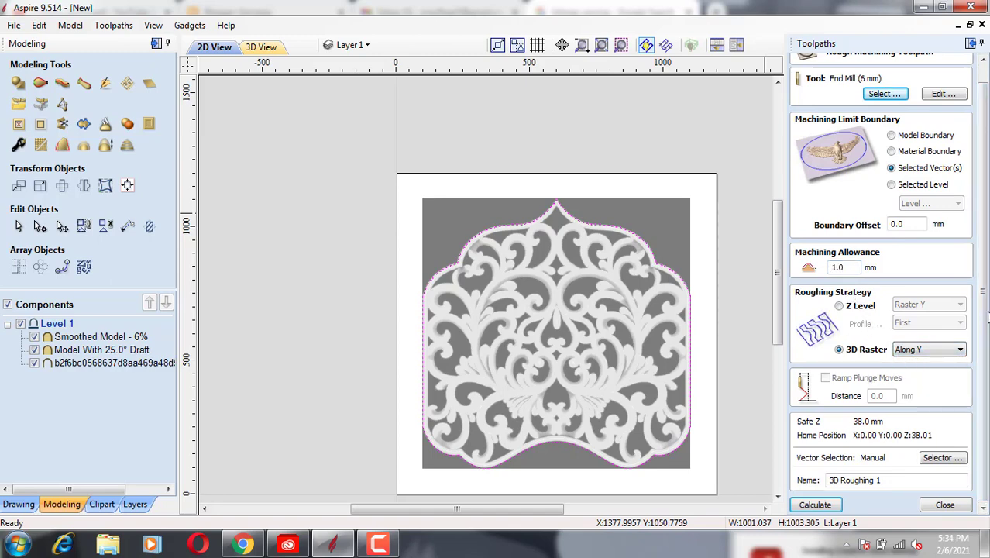
- Calculate the 3D roughing toolpath, close its preview and hide it from the 3D view
left_click(824, 506)
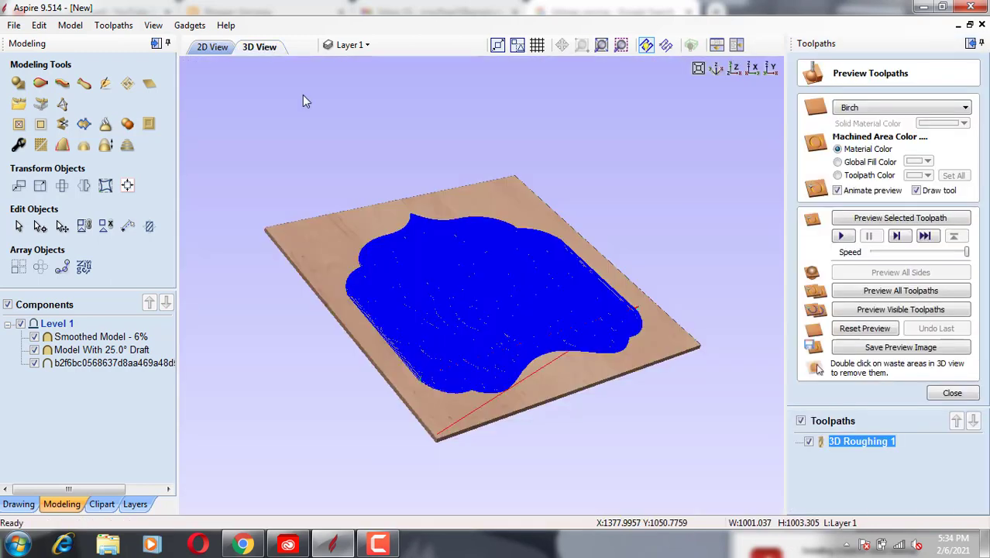
left_click(946, 394)
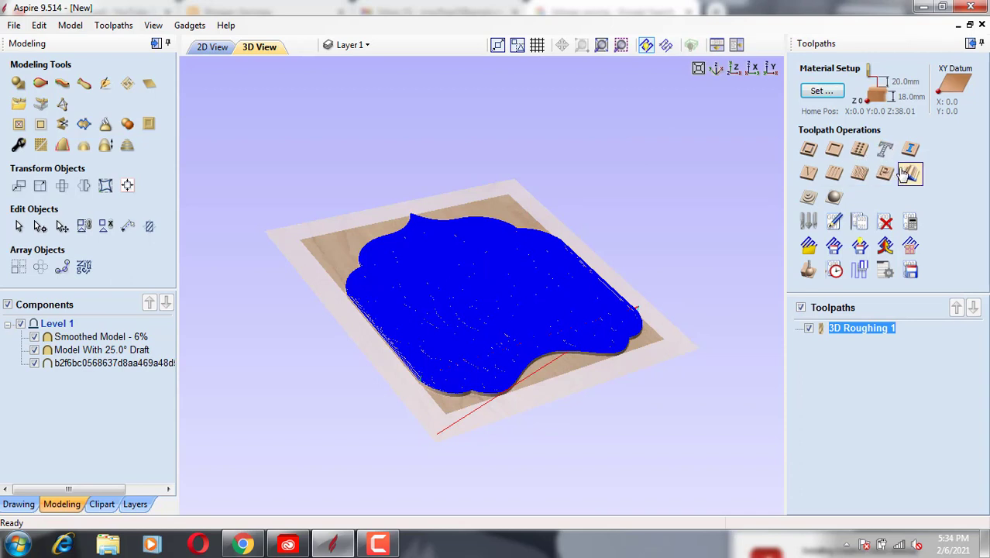
left_click(809, 329)
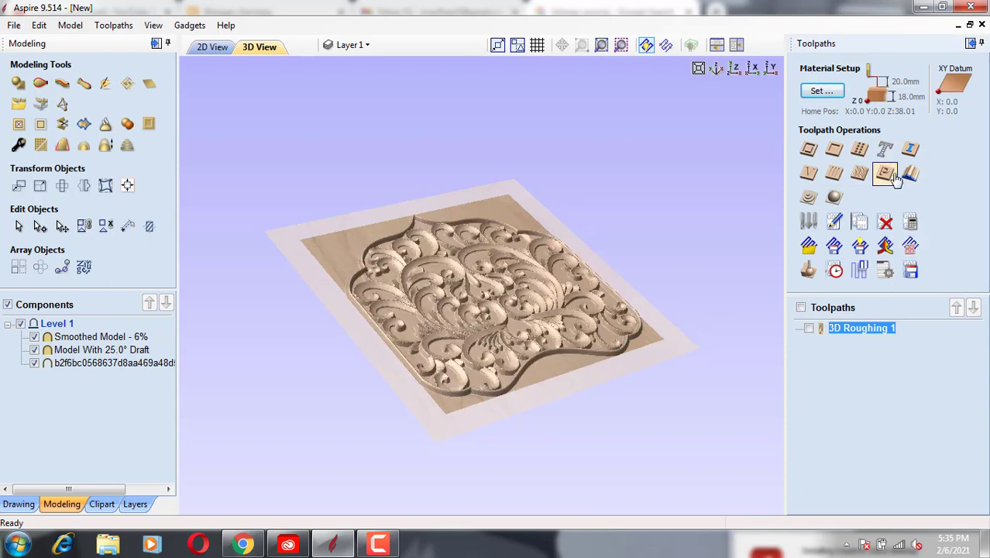
- Calculate a finish machining toolpath inside the selected contour with the Ball Nose (6 mm), Offset strategy and Climb direction
left_click(834, 200)
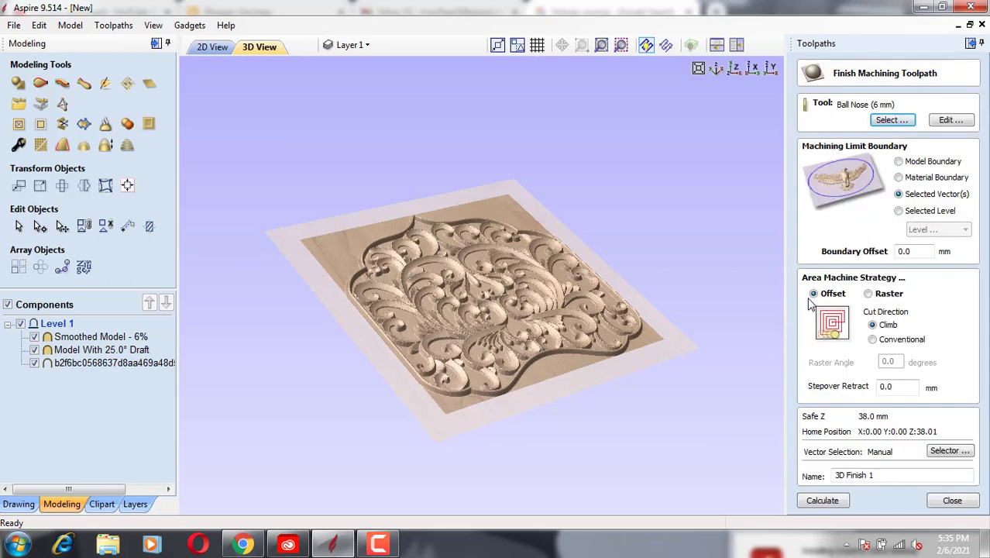
left_click(869, 293)
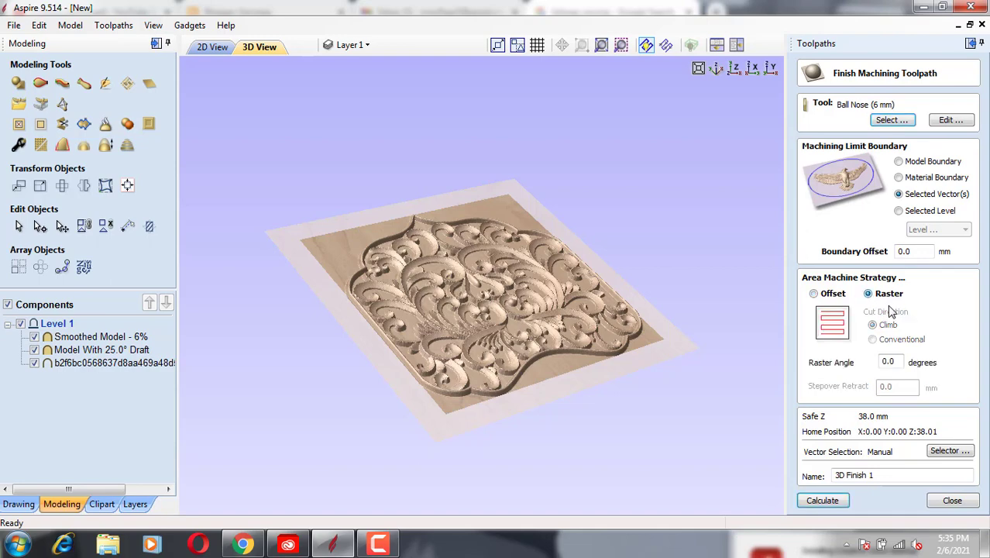
left_click(814, 294)
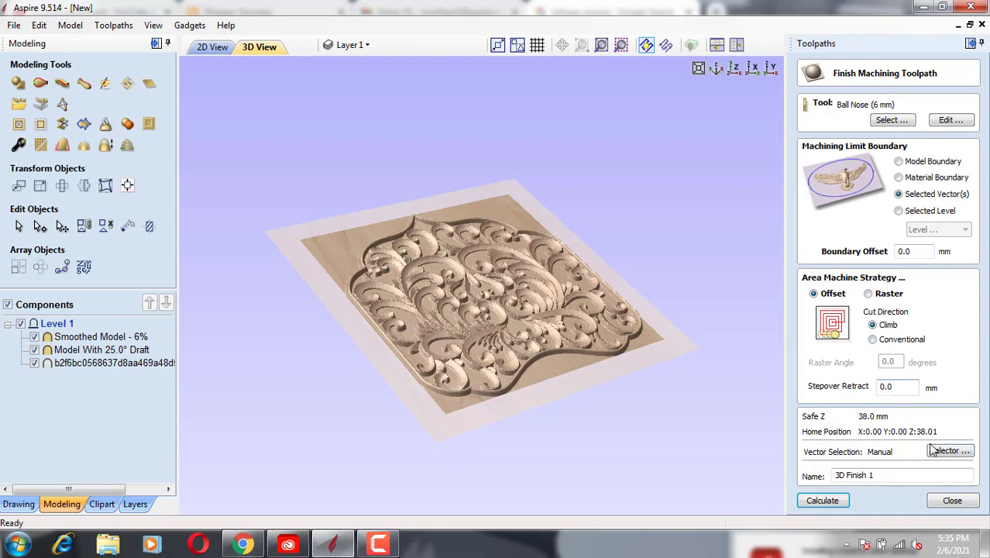
left_click(203, 47)
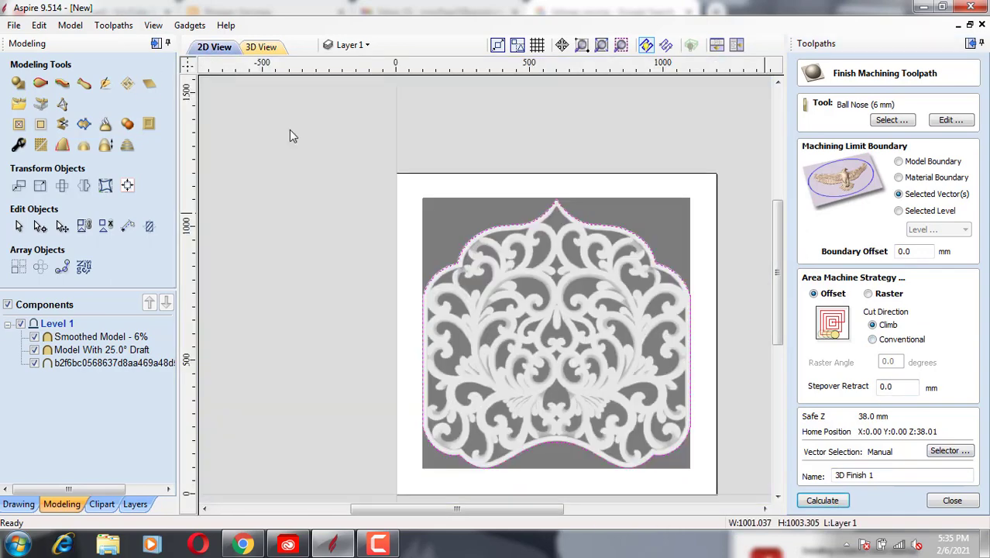
left_click(263, 47)
left_click(824, 501)
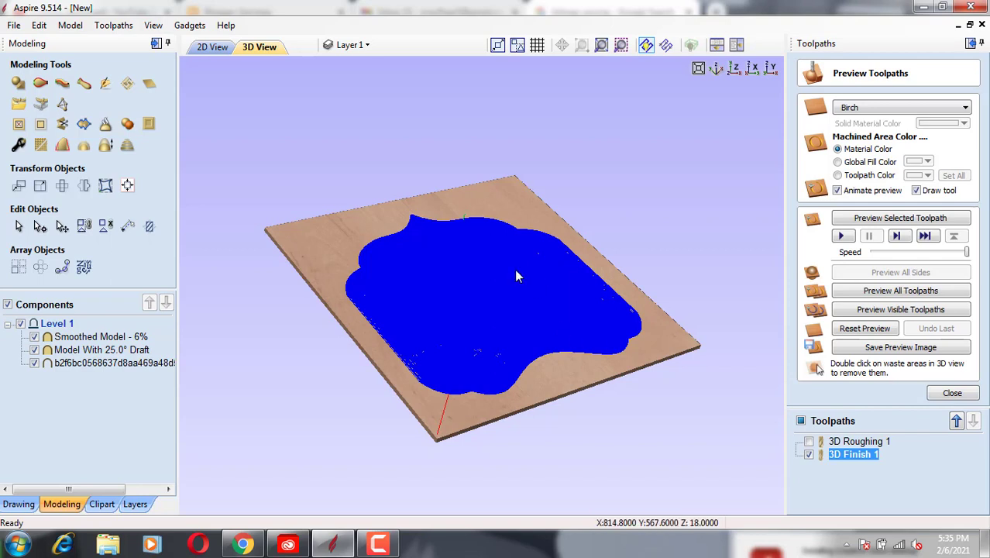
- Hide the 3D finish toolpath and close the toolpath preview to return to the 3D relief
left_click(808, 454)
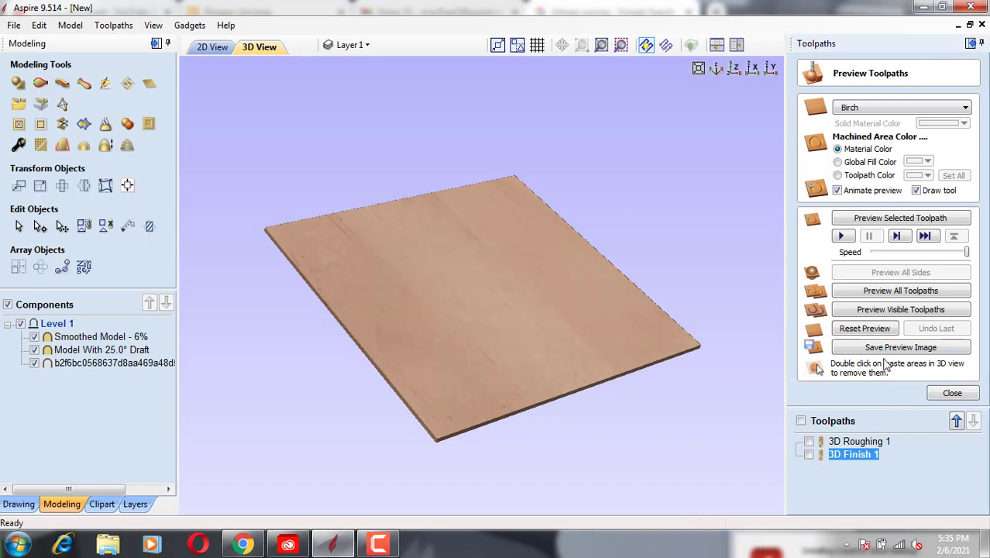
left_click(212, 46)
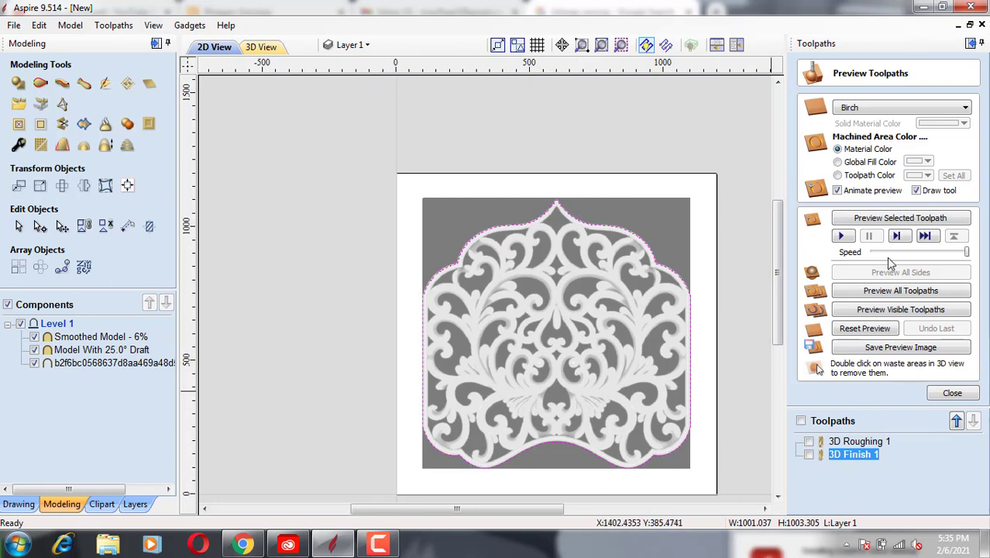
left_click(951, 394)
left_click(261, 47)
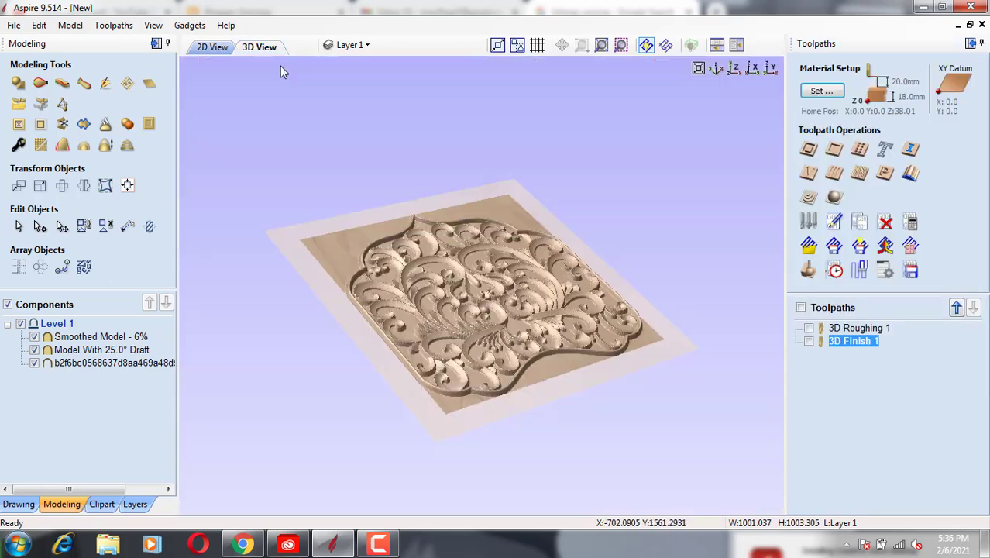
- Calculate an outside profile toolpath around the contour, 18 mm deep with the End Mill (6 mm), and hide it
left_click(833, 151)
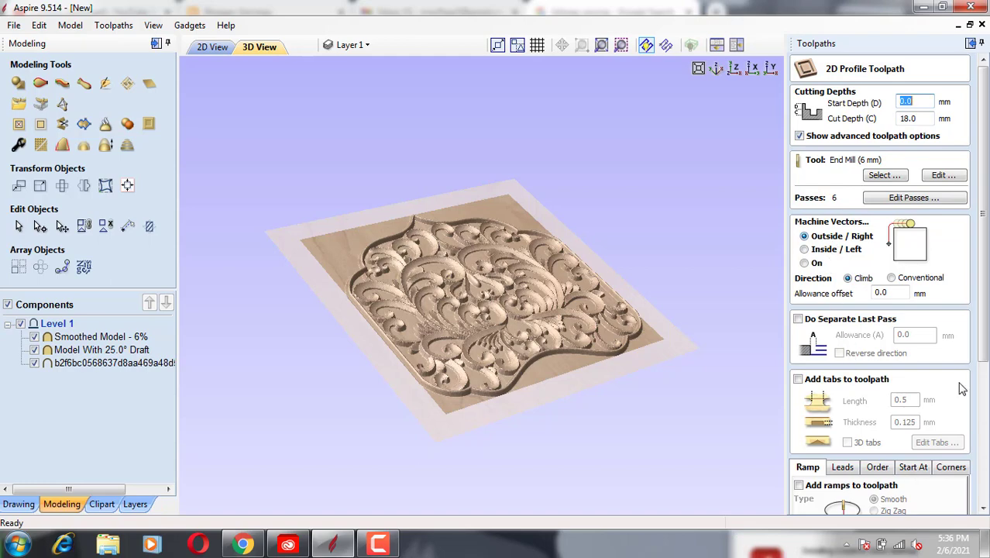
left_click_drag(983, 341, 982, 479)
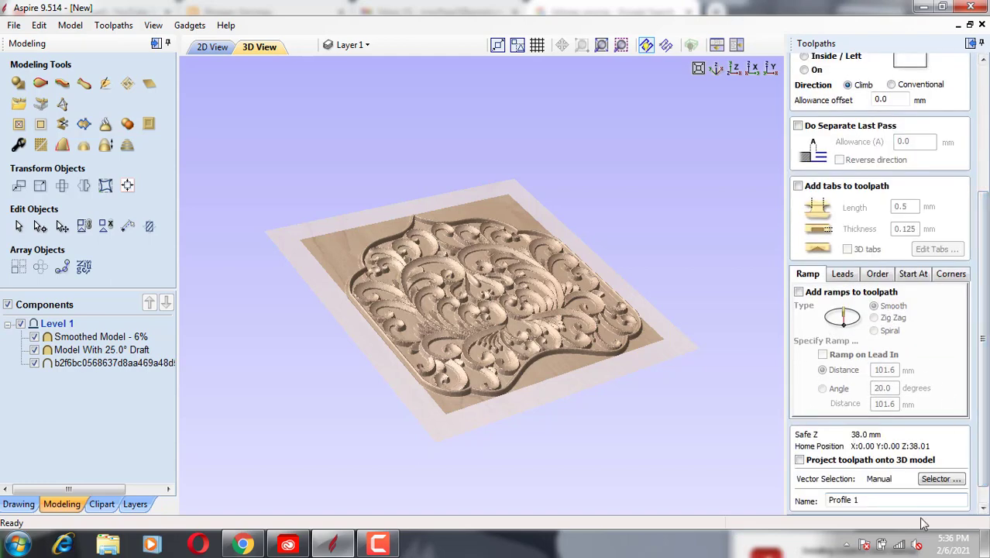
scroll(982, 454, "down", 1)
left_click(813, 504)
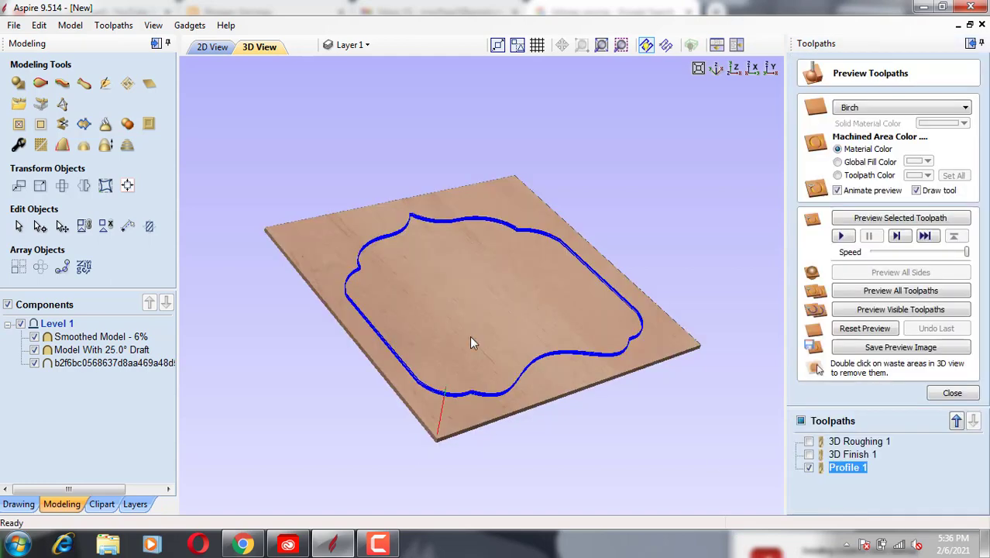
left_click(808, 468)
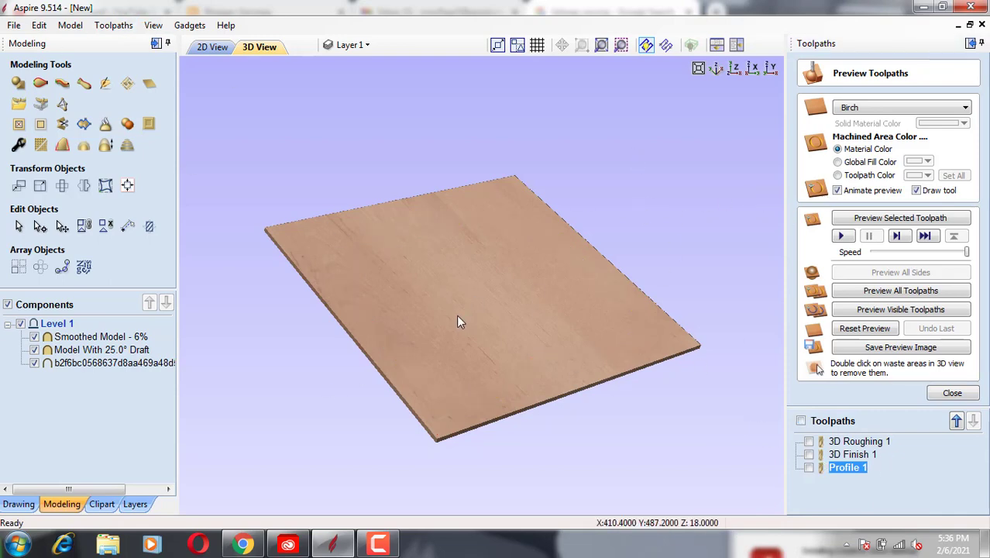
- Simulate the 3D roughing toolpath on the birch block and inspect the rough-cut ornament up close
scroll(457, 315, "up", 1)
left_click(852, 442)
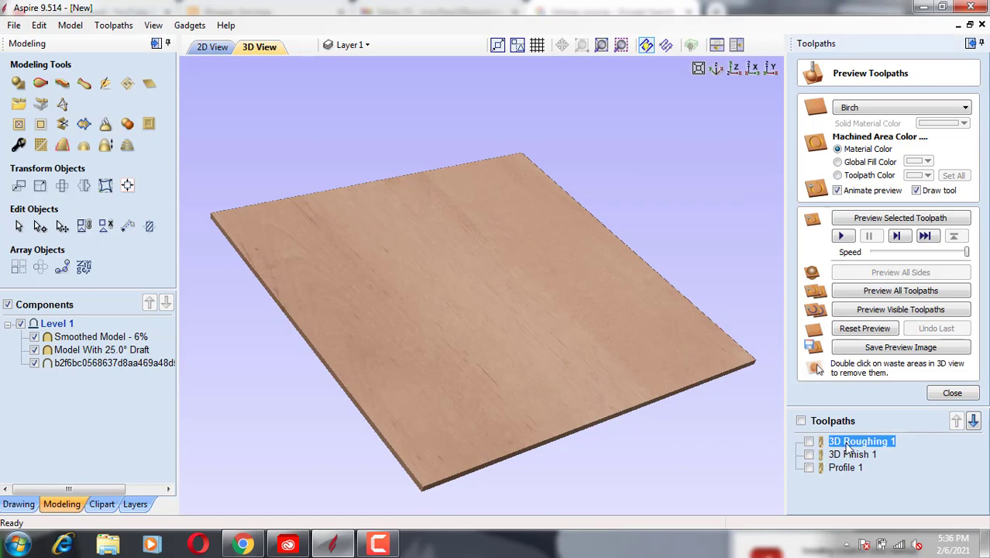
left_click(840, 236)
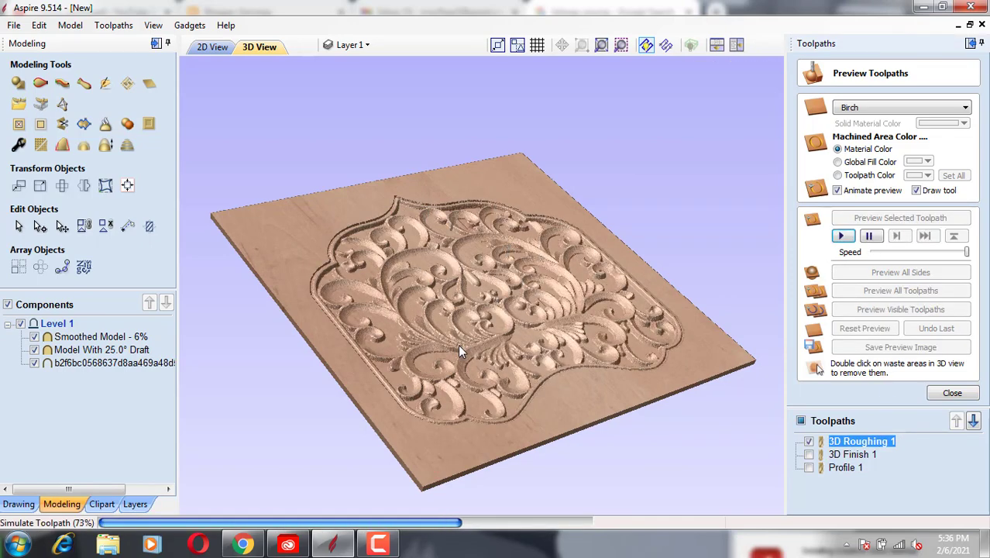
scroll(380, 324, "up", 3)
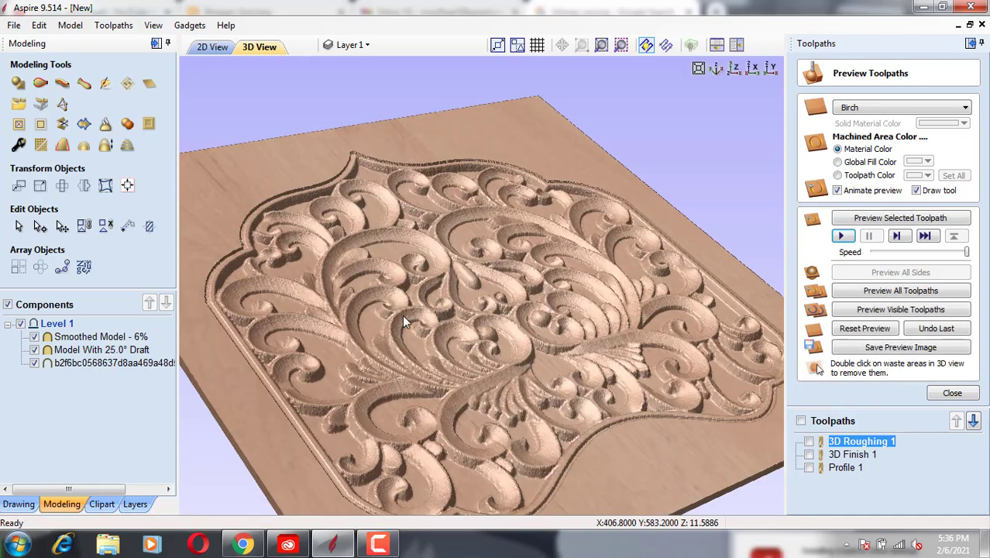
left_click_drag(455, 293, 541, 302)
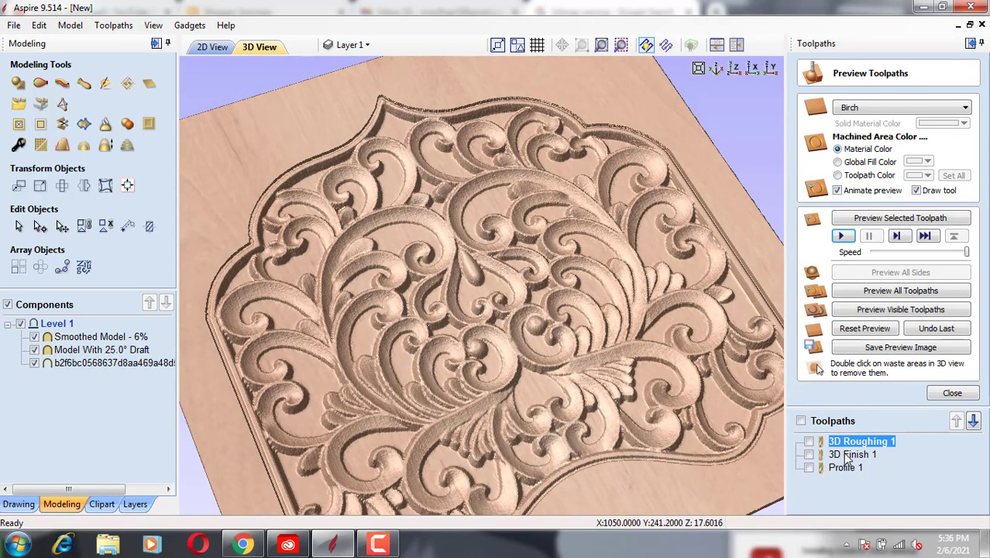
- Simulate the 3D finish toolpath over the roughed ornament and view the whole carving
left_click(873, 454)
left_click(842, 236)
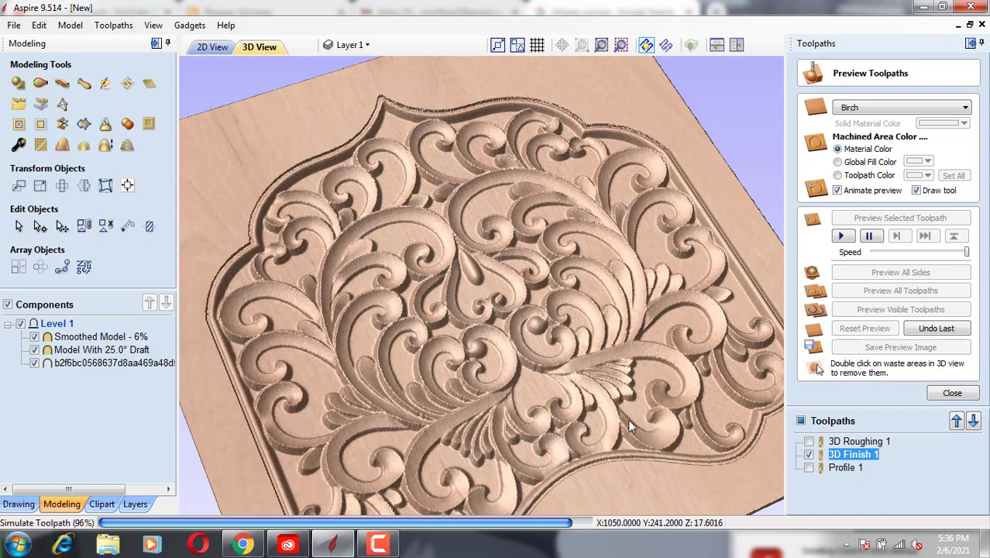
left_click_drag(621, 435, 596, 276)
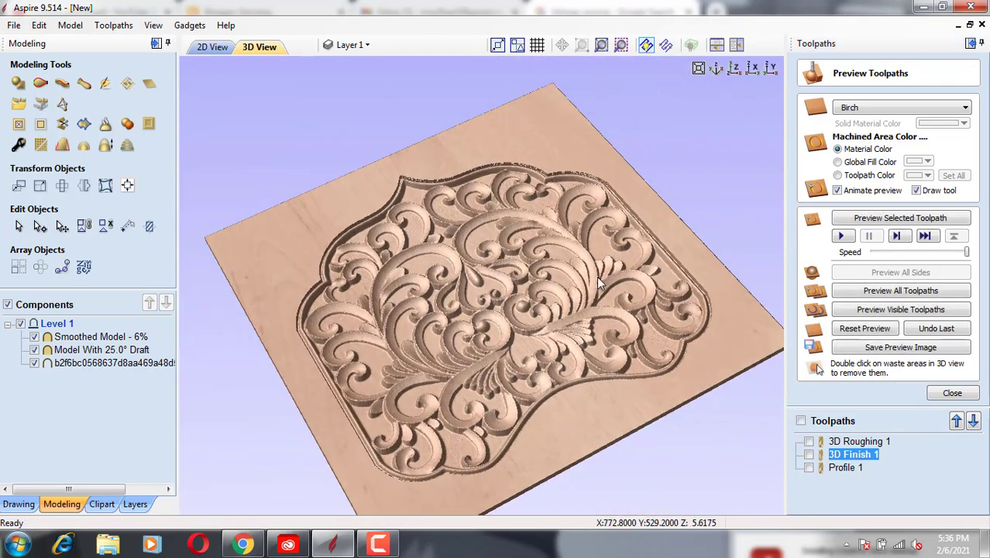
- Simulate the profile toolpath that cuts the ornament out of the block and inspect the piece from another angle
left_click(847, 467)
left_click(844, 236)
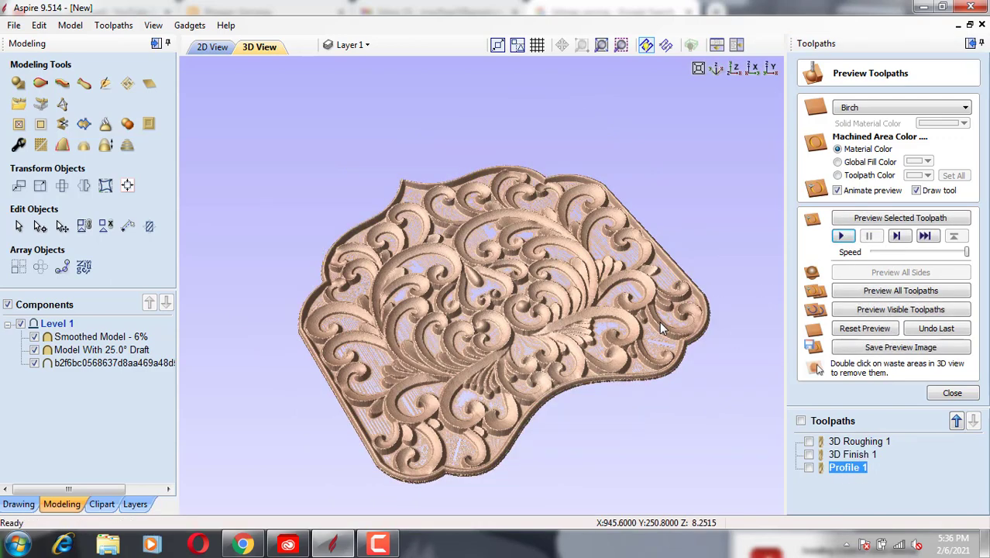
left_click_drag(493, 240, 488, 219)
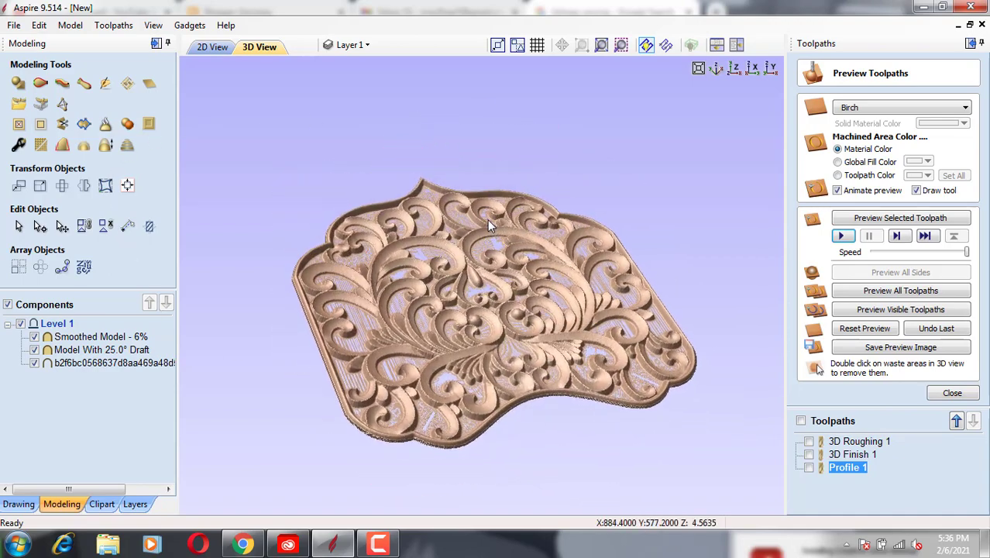
- Show the roughing, finish and profile toolpaths together over the simulated ornament
left_click(808, 441)
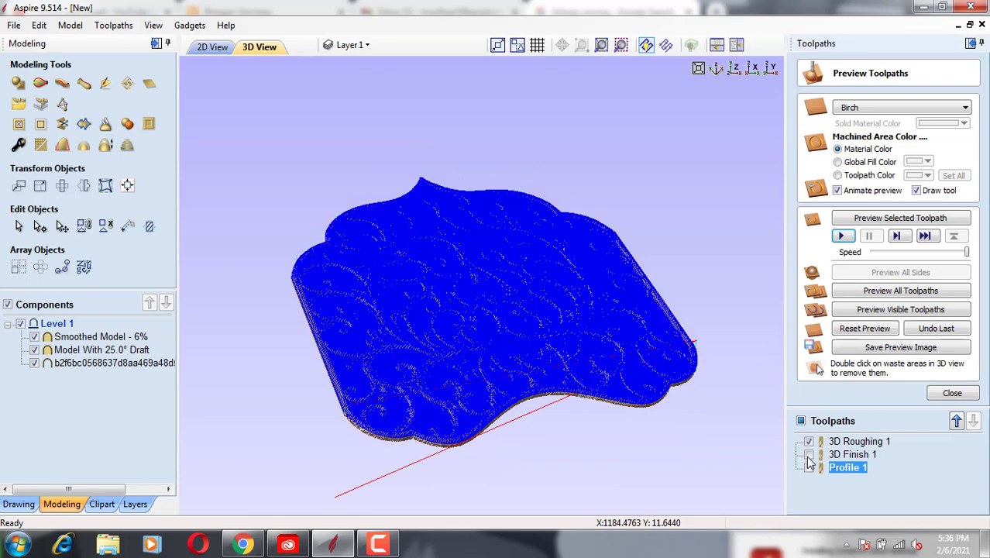
left_click(809, 467)
left_click(809, 455)
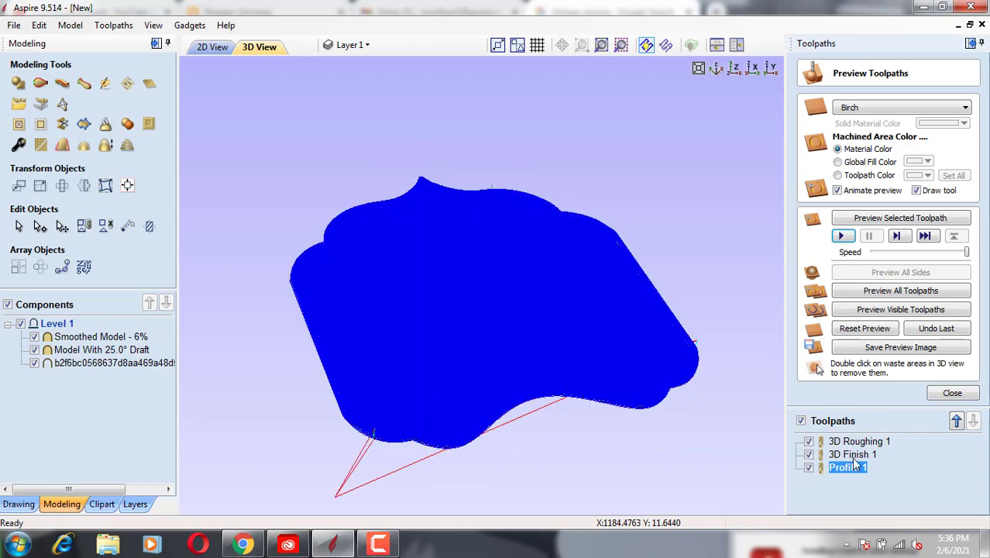
- Close the toolpath preview and set the post processor for saving toolpaths to Hurco (mm) (*.fnc)
left_click(952, 393)
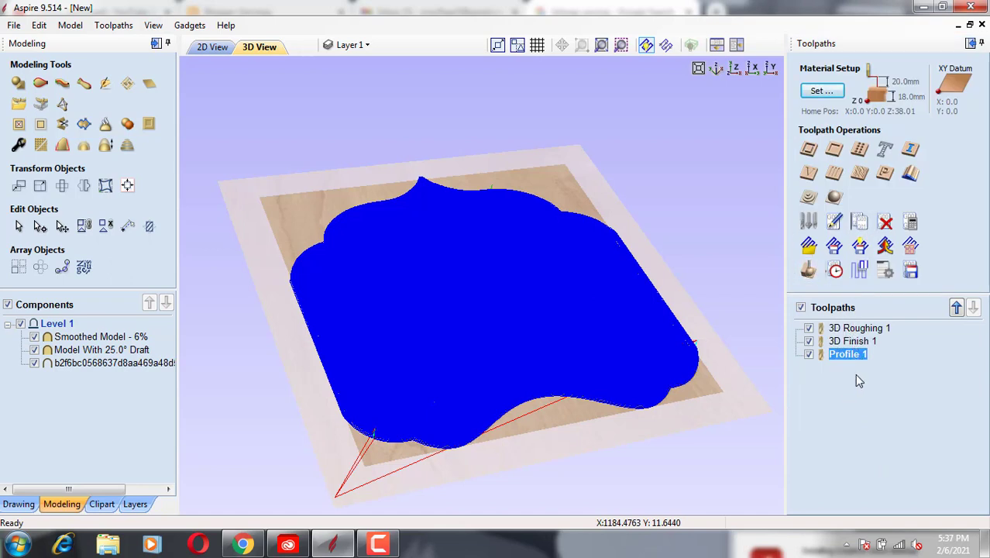
left_click(926, 280)
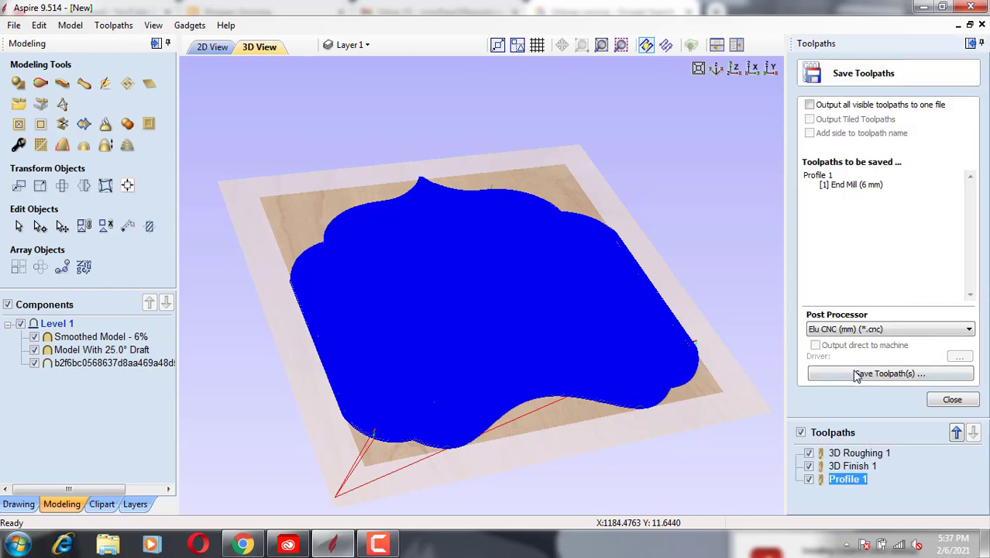
left_click(883, 329)
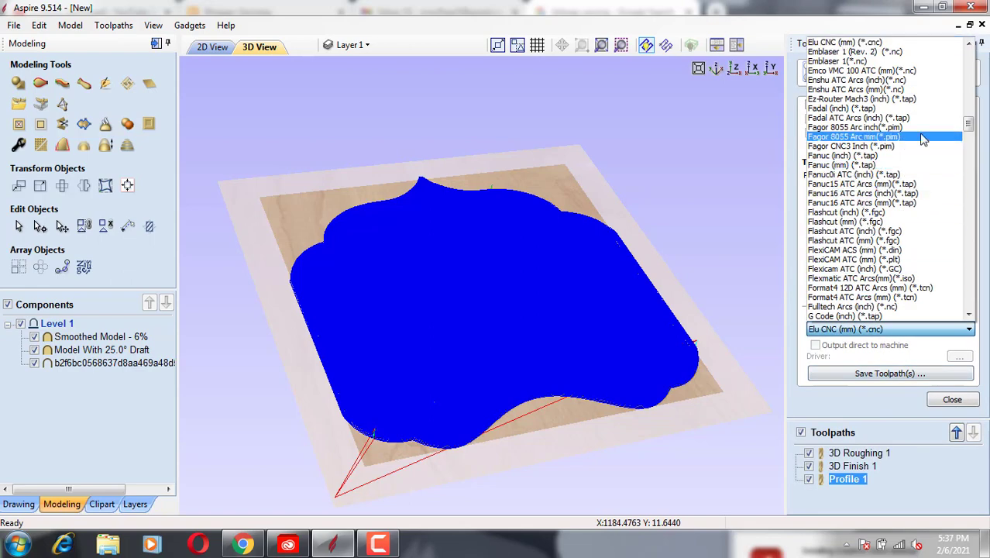
scroll(922, 155, "down", 10)
left_click(883, 197)
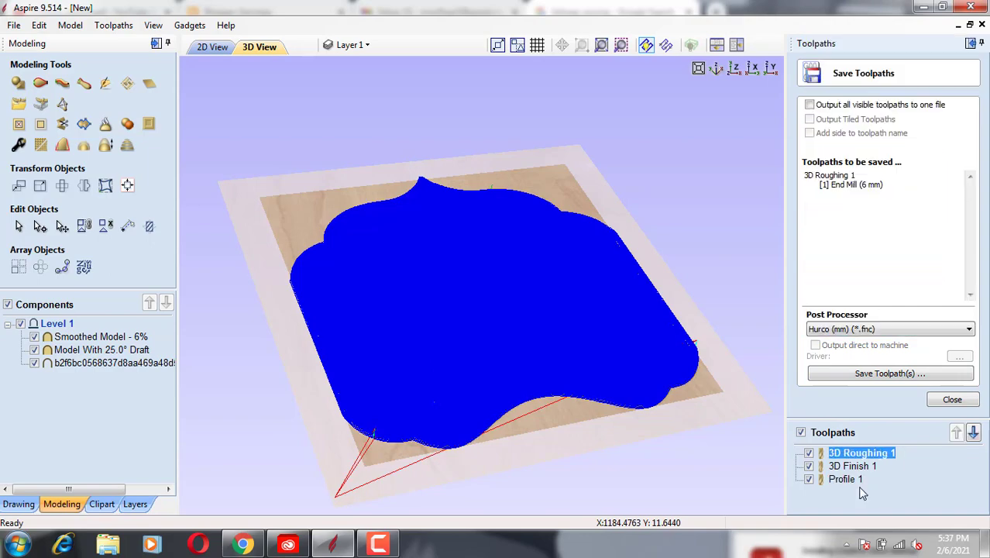
- Open the file save for the 3D Roughing 1 toolpath, then leave toolpath saving without writing a file
left_click(922, 373)
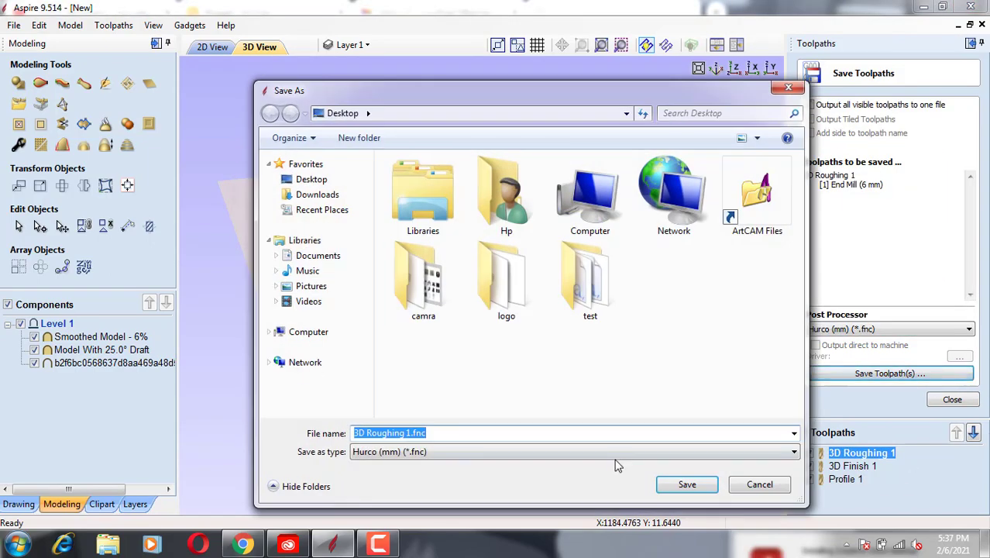
left_click(760, 488)
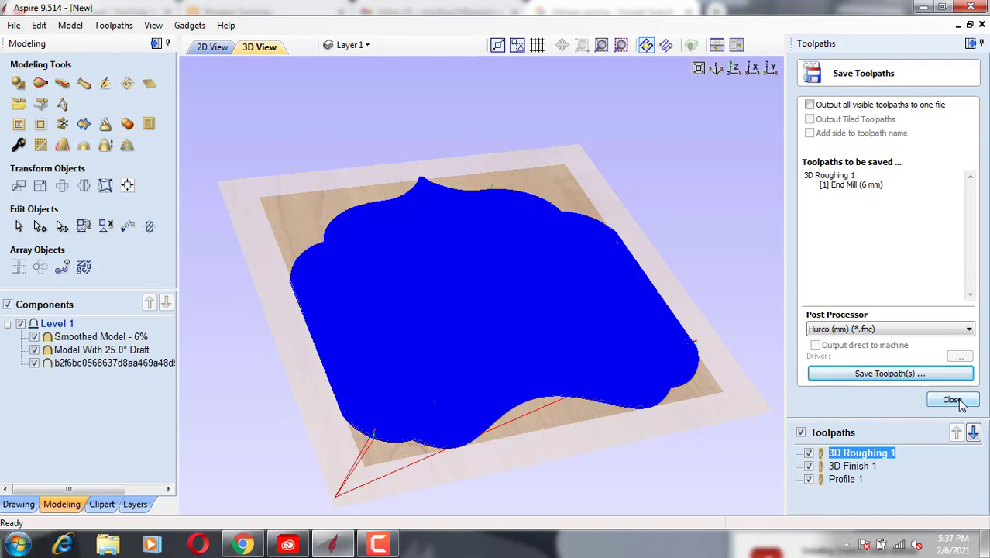
left_click(952, 399)
- Return to the 2D view and delete the Profile 1, 3D Finish 1 and 3D Roughing 1 toolpaths
left_click(213, 48)
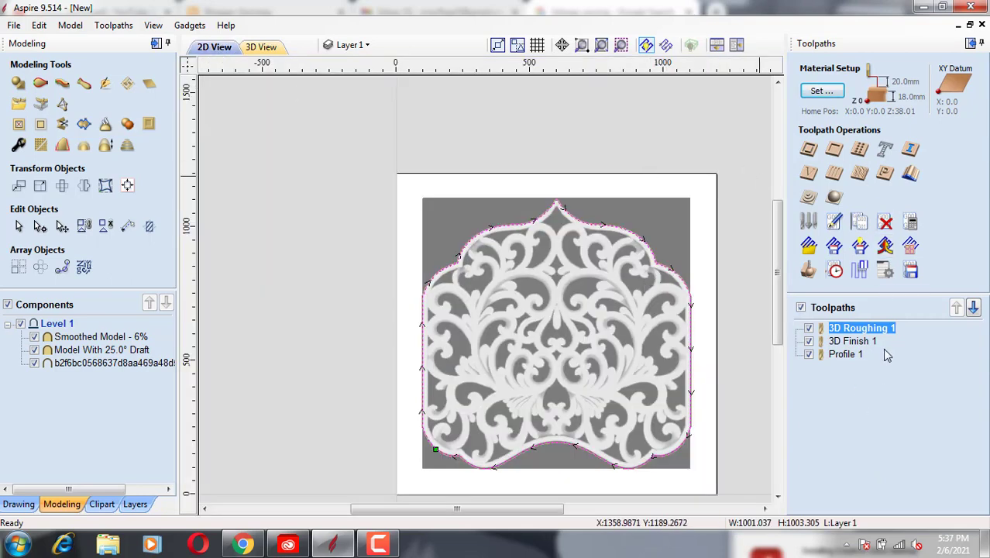
left_click(846, 355)
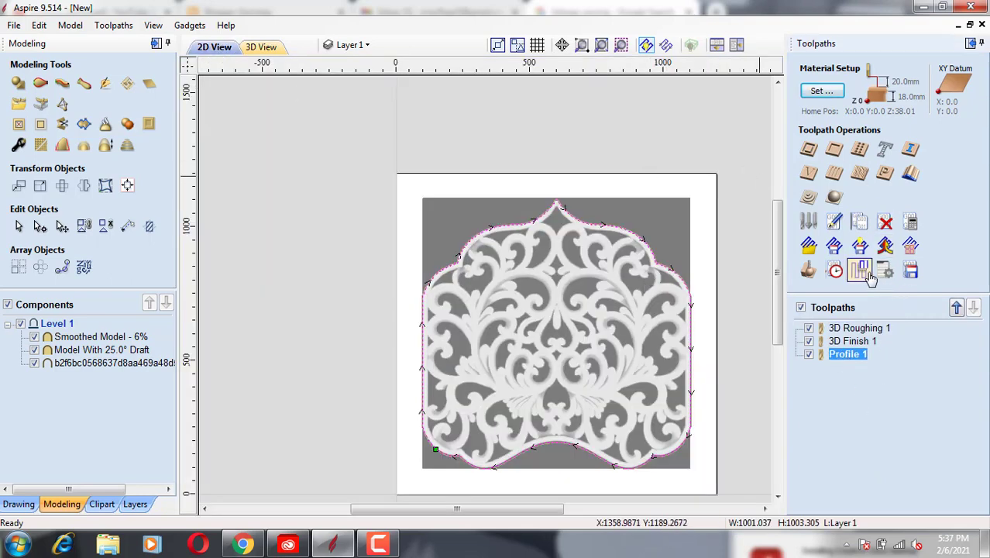
left_click(887, 226)
left_click(457, 281)
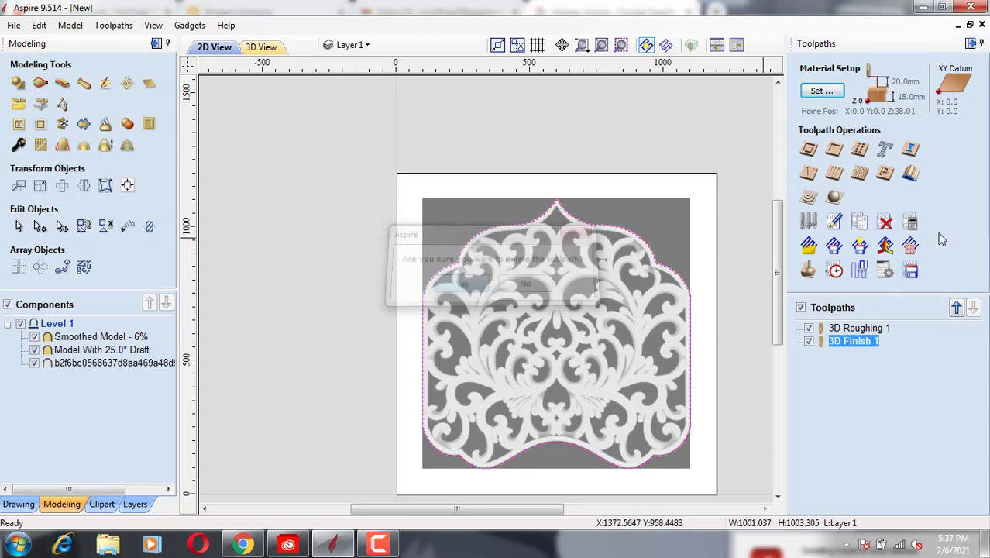
left_click(886, 225)
left_click(464, 281)
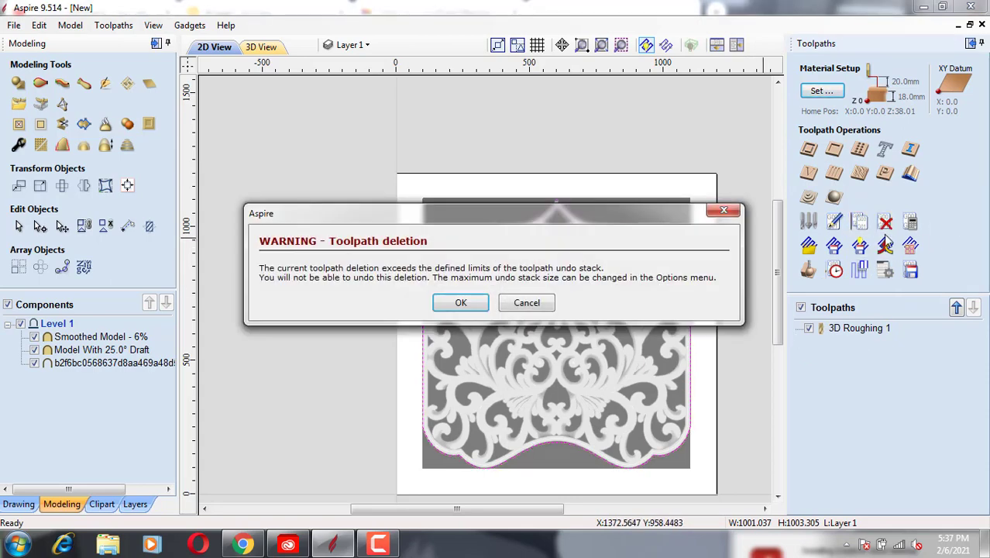
left_click(461, 303)
left_click(886, 225)
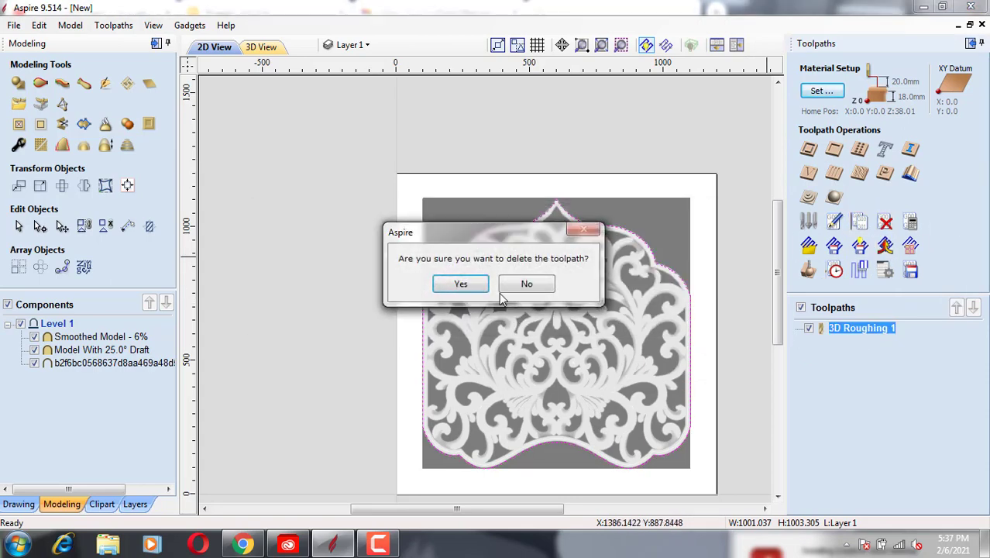
left_click(463, 283)
left_click(474, 305)
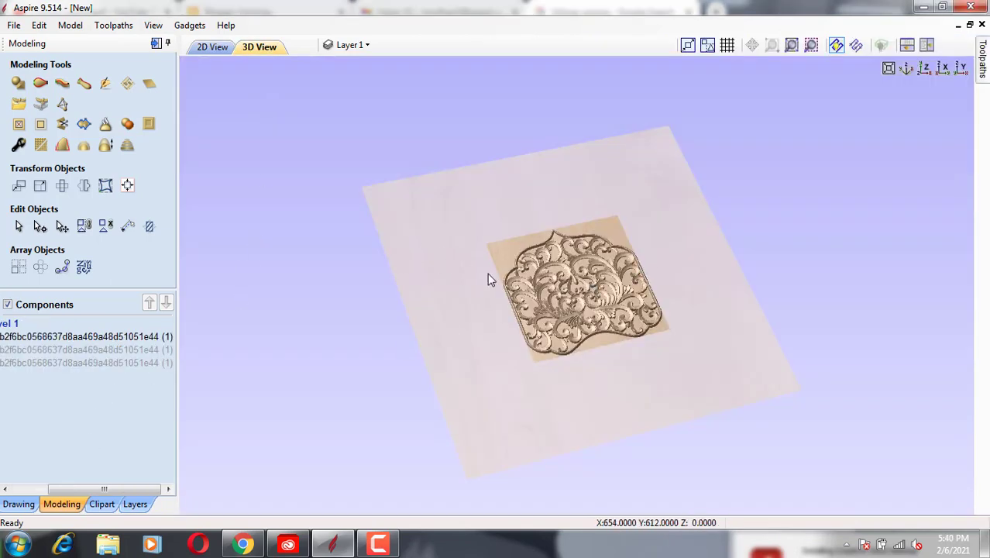
- Tile the ornament relief across the whole block as a texture area with -25% horizontal and vertical spacing, and inspect the pattern
left_click(144, 83)
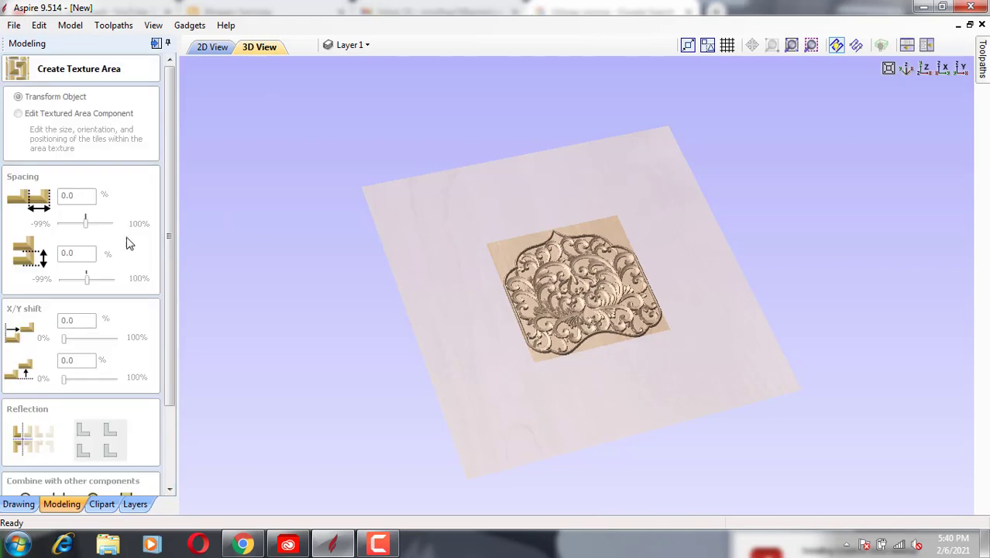
left_click(206, 47)
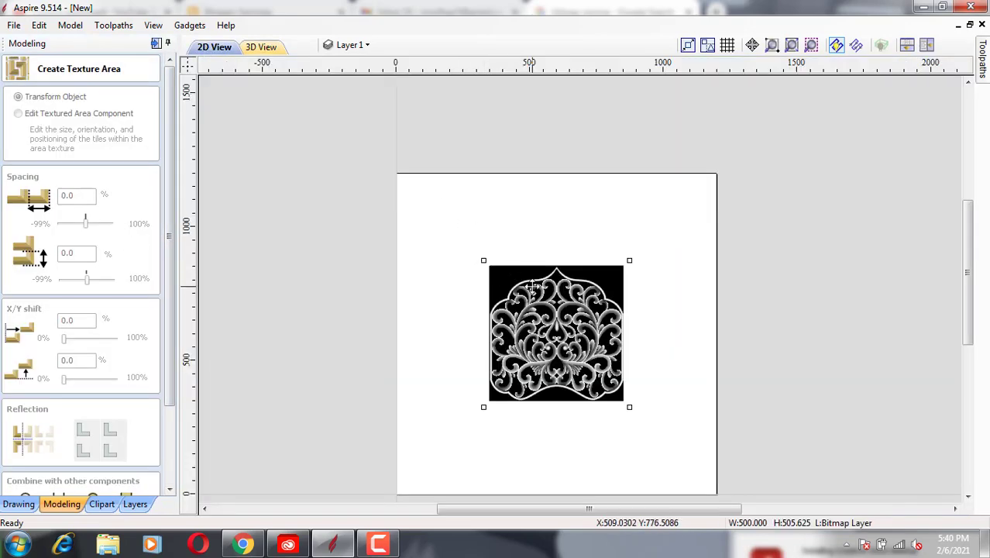
left_click(260, 46)
double_click(87, 197)
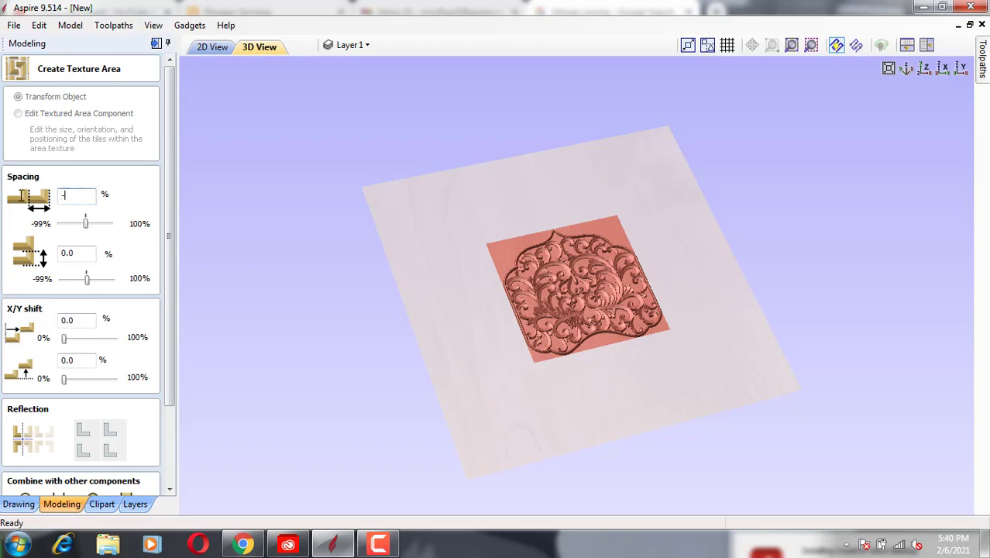
type("-25-25")
left_click_drag(165, 307, 172, 396)
left_click(120, 450)
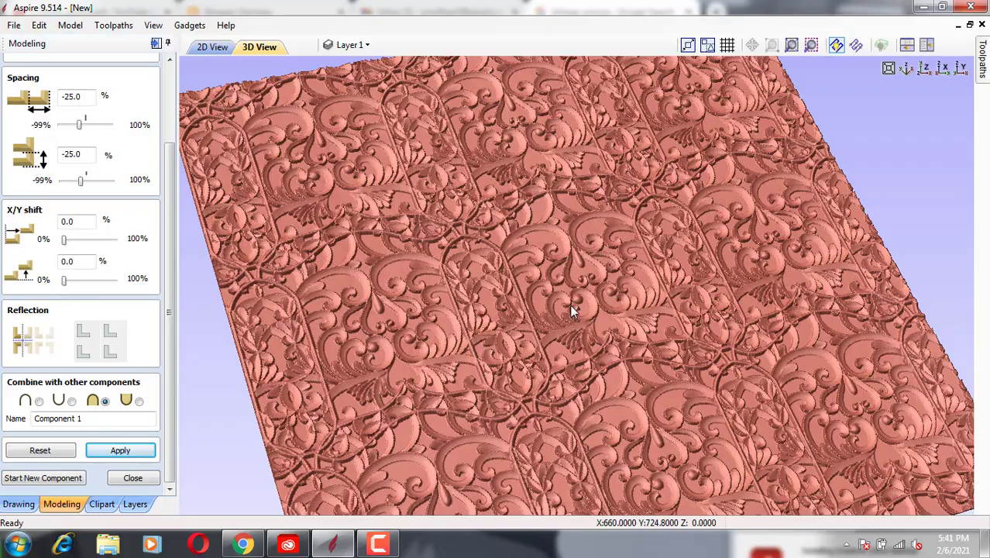
mouse_move(570, 303)
left_mouse_down()
mouse_move(393, 261)
mouse_move(380, 177)
mouse_move(656, 319)
mouse_move(780, 322)
mouse_move(535, 410)
mouse_move(456, 330)
mouse_move(575, 280)
mouse_move(529, 401)
mouse_move(495, 403)
mouse_move(569, 450)
mouse_move(486, 369)
mouse_move(470, 267)
mouse_move(376, 208)
mouse_move(482, 274)
mouse_move(573, 258)
mouse_move(546, 218)
mouse_move(409, 333)
mouse_move(632, 376)
mouse_move(555, 295)
left_mouse_up()
scroll(487, 274, "down", 3)
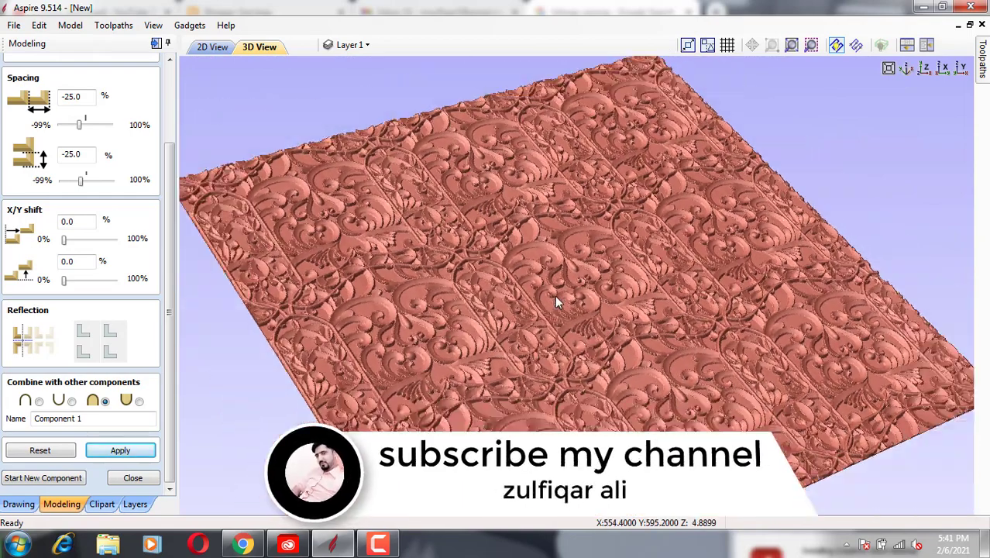